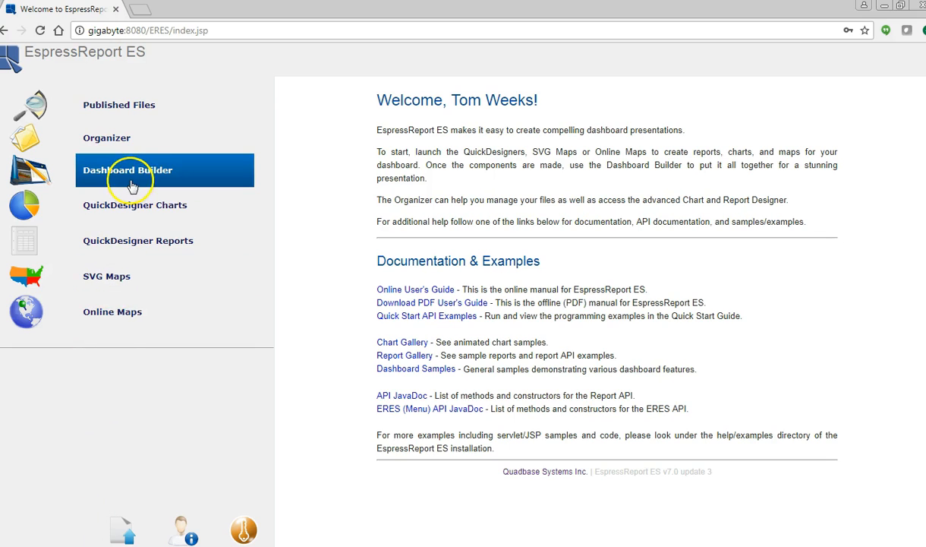
Launch the Organizer, keeping and running its downloaded Java launch file.
{"action": "left_click", "coordinate": [114, 143]}
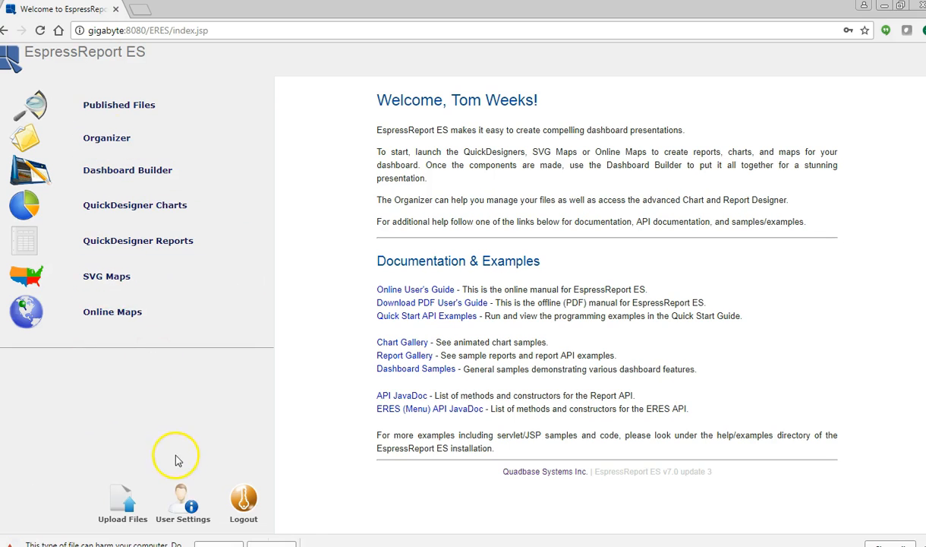
{"action": "left_click", "coordinate": [219, 545]}
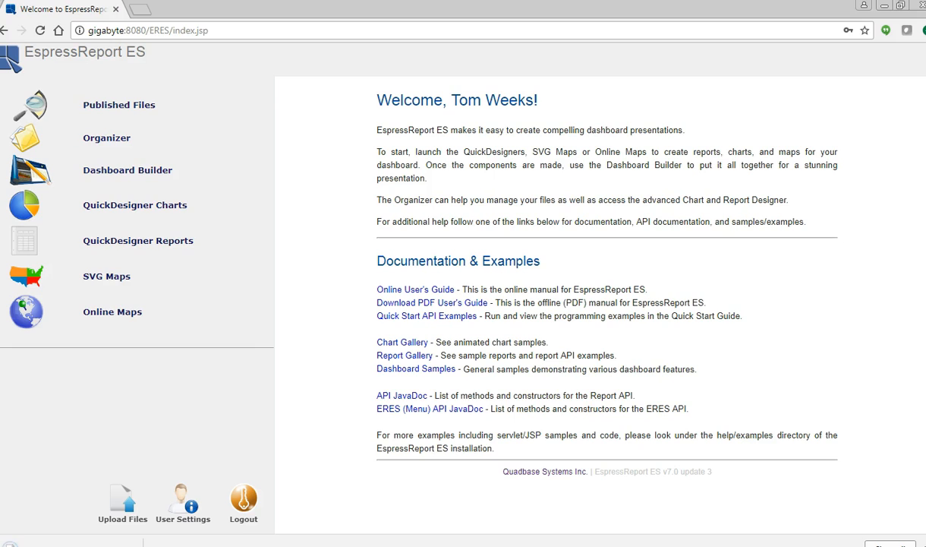
{"action": "left_click", "coordinate": [128, 545]}
{"action": "left_click", "coordinate": [141, 467]}
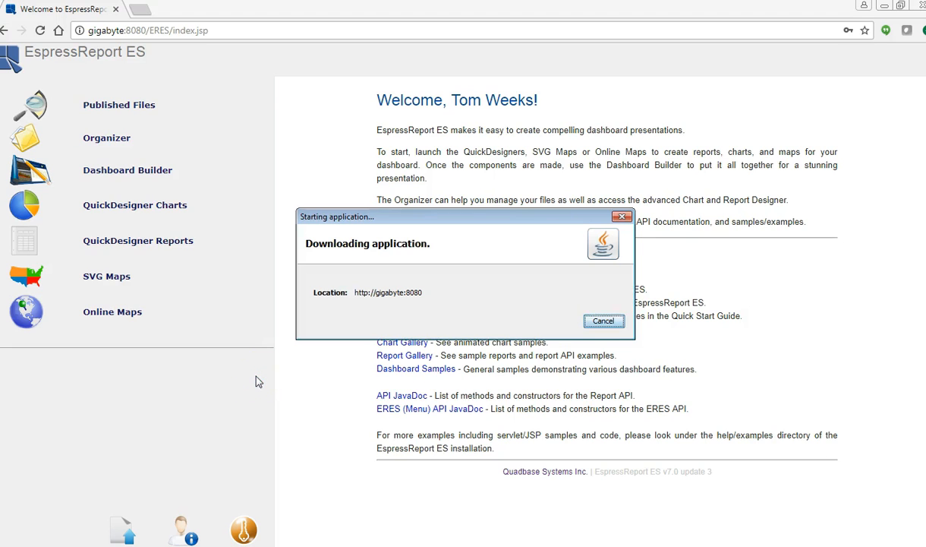
{"action": "left_click", "coordinate": [558, 341]}
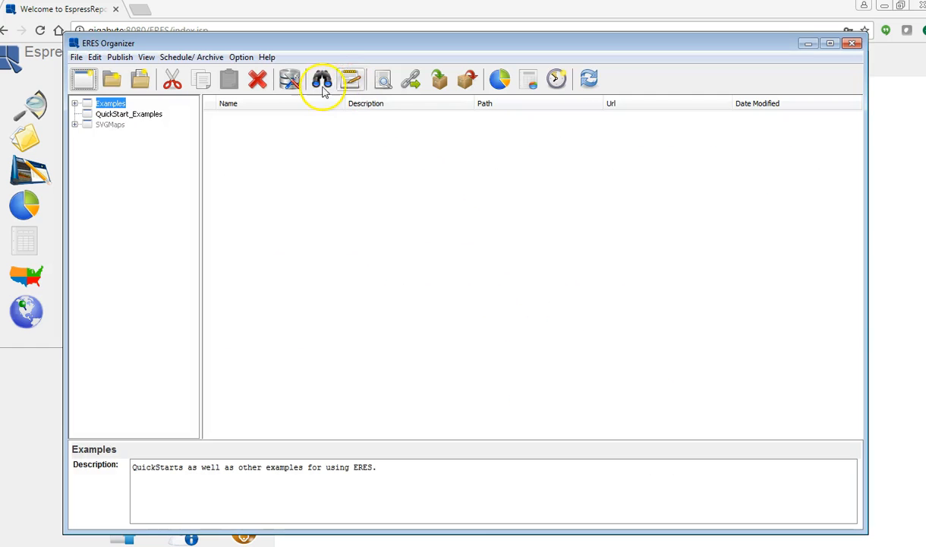
Open the QuickStart_Sample.xml data registry for editing from the Data Registry Manager.
{"action": "left_click", "coordinate": [291, 83]}
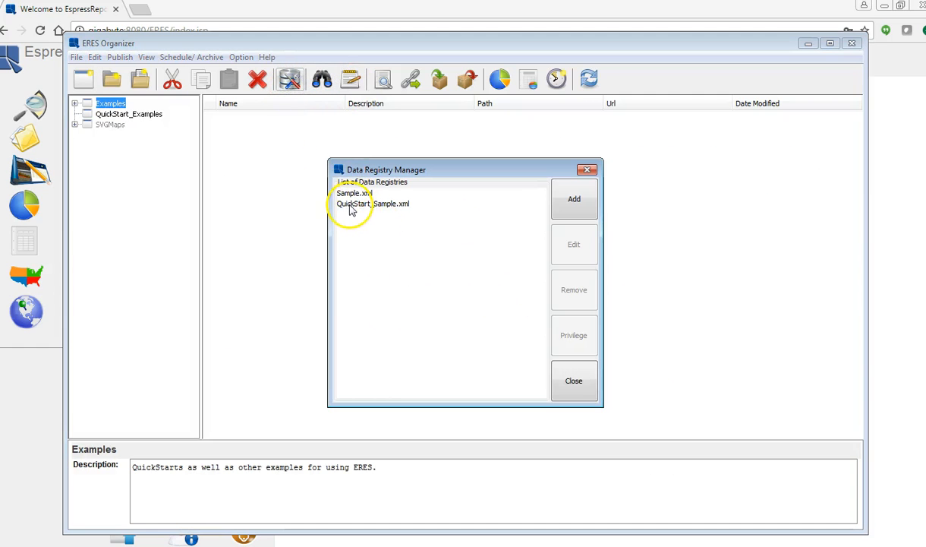
{"action": "left_click", "coordinate": [349, 206]}
{"action": "left_click", "coordinate": [574, 242]}
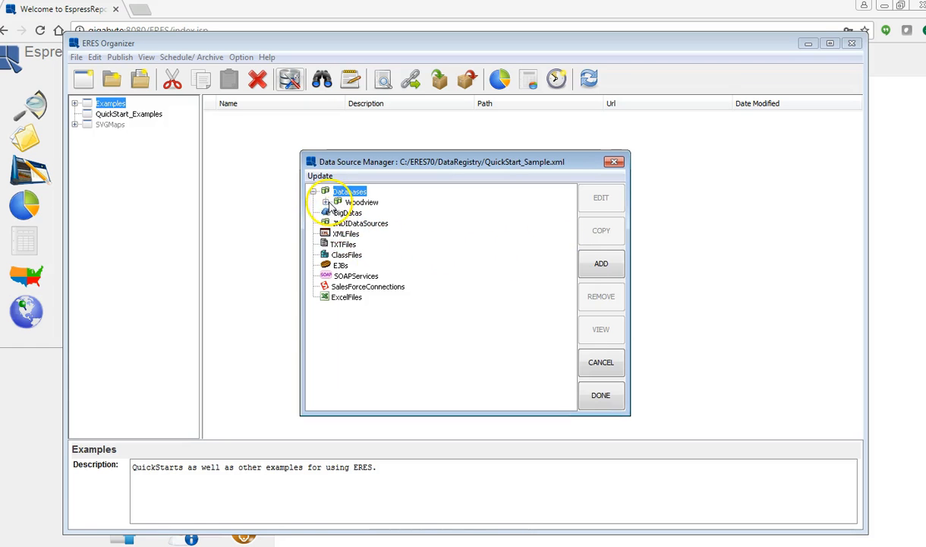
View the query result of Query1 in the Woodview database.
{"action": "left_click", "coordinate": [325, 202]}
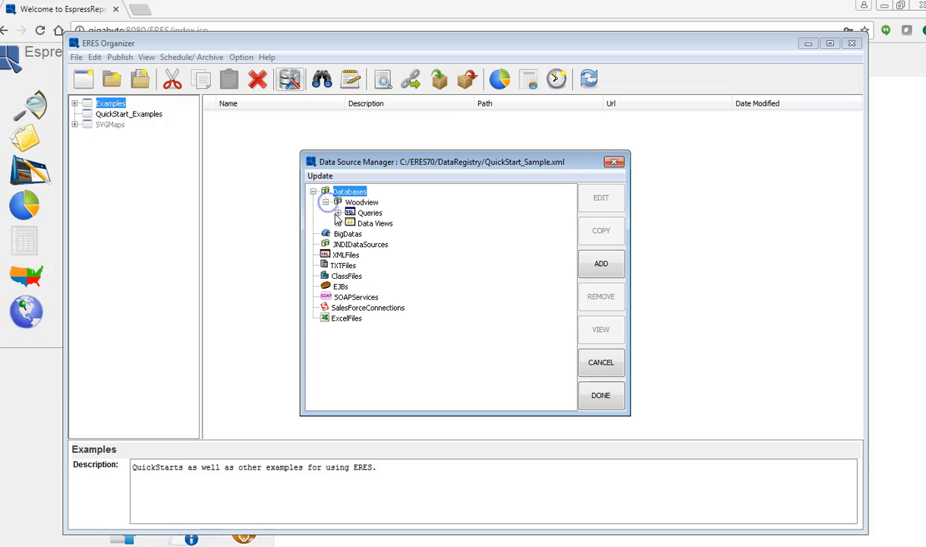
{"action": "left_click", "coordinate": [338, 212]}
{"action": "left_click", "coordinate": [379, 223]}
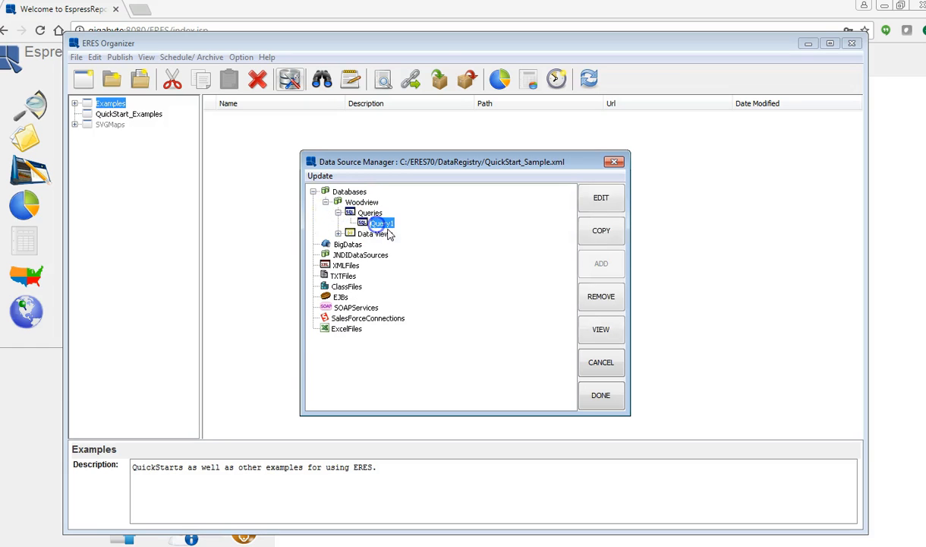
{"action": "left_click", "coordinate": [600, 329]}
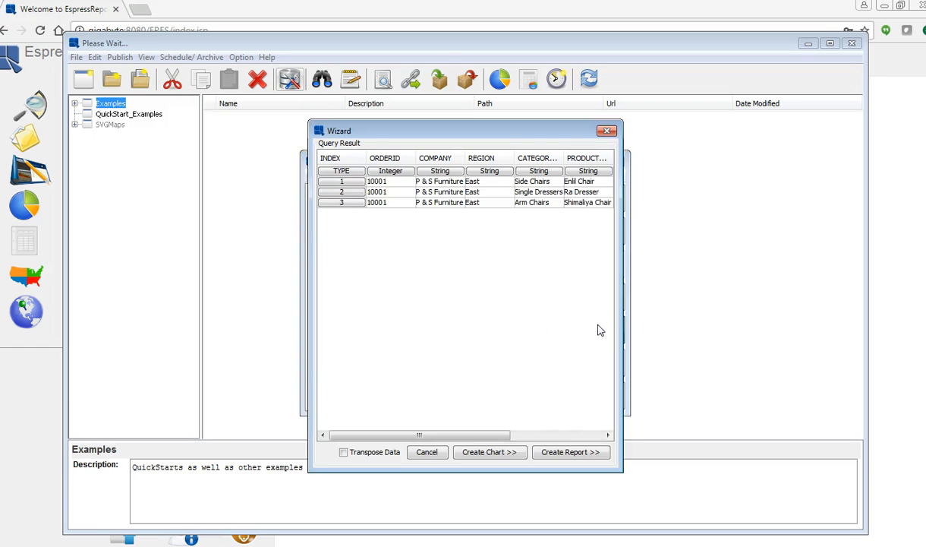
Create a report from the query result using the Simple Columnar format.
{"action": "left_click", "coordinate": [578, 453]}
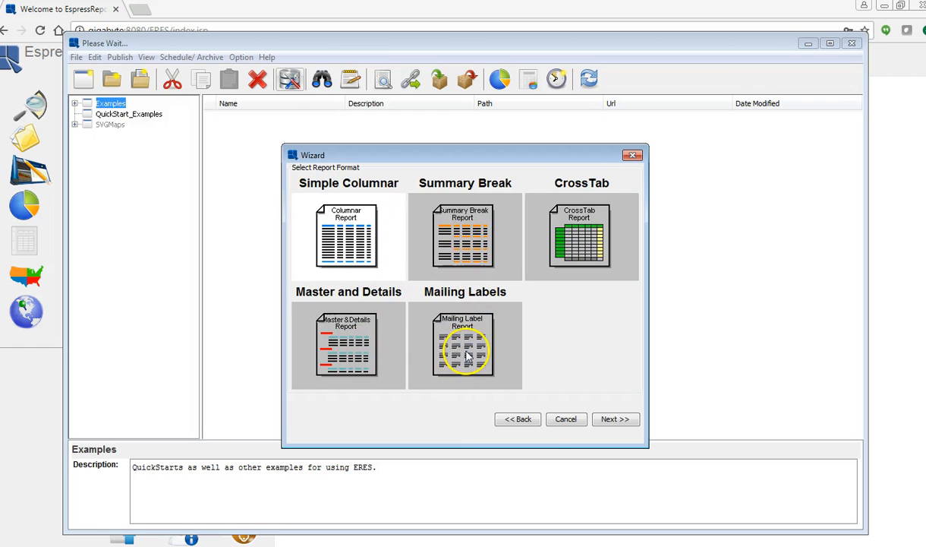
{"action": "left_click", "coordinate": [326, 244]}
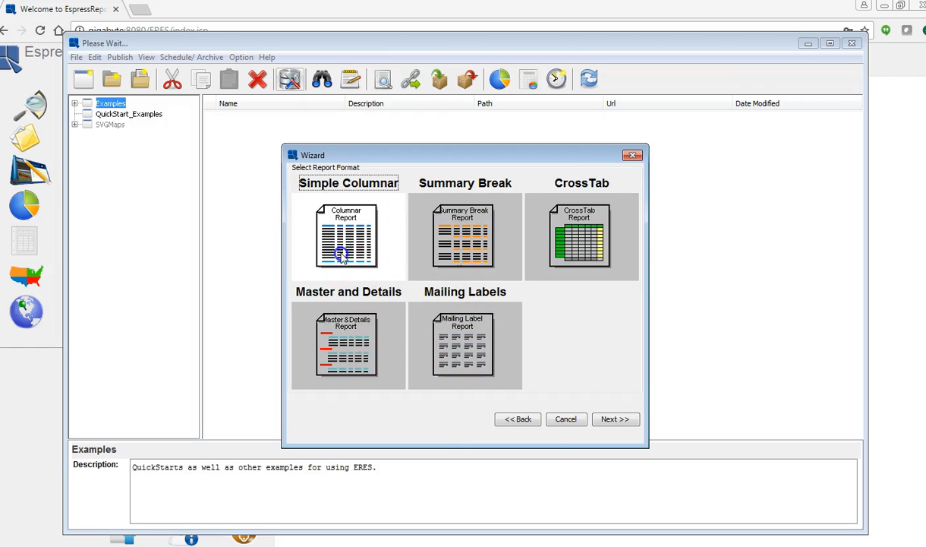
{"action": "left_click", "coordinate": [615, 419]}
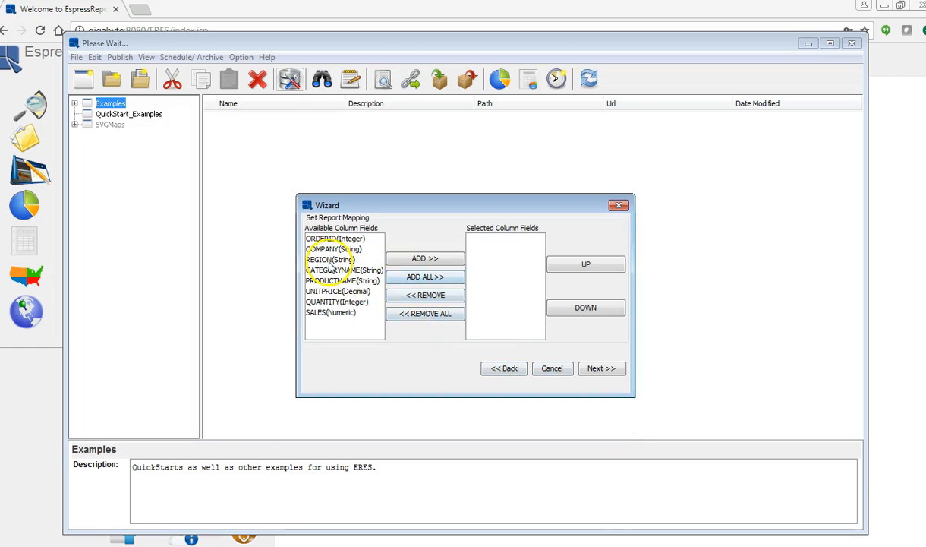
Map ORDERID, CATEGORYNAME, PRODUCTNAME, QUANTITY and SALES as the report's column fields and continue.
{"action": "left_click", "coordinate": [321, 238]}
{"action": "left_click", "coordinate": [430, 259]}
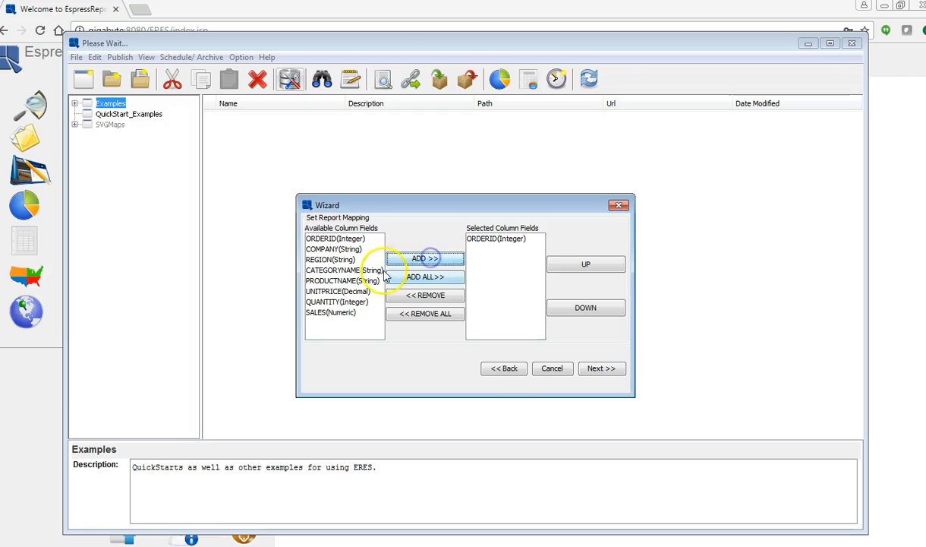
{"action": "left_click", "coordinate": [341, 271]}
{"action": "left_click", "coordinate": [435, 259]}
{"action": "left_click", "coordinate": [343, 281]}
{"action": "left_click", "coordinate": [410, 264]}
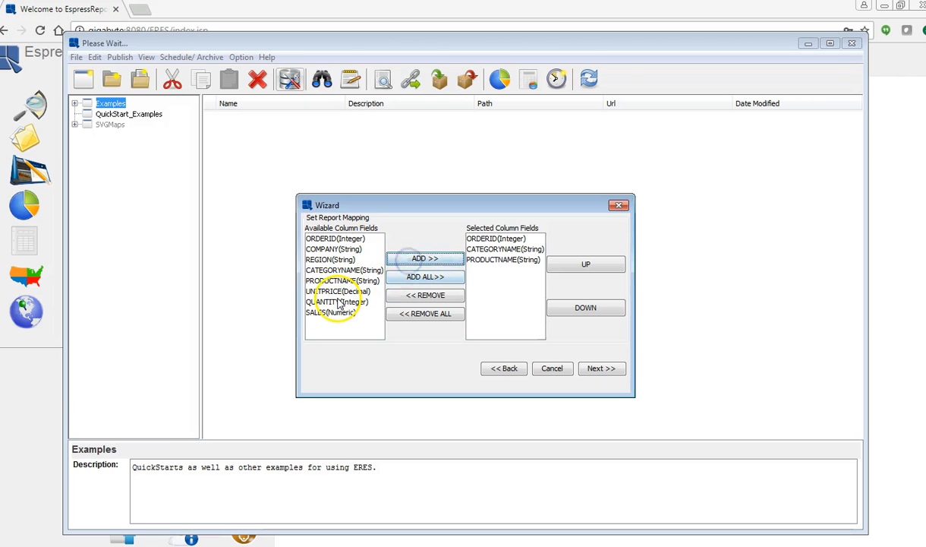
{"action": "left_click", "coordinate": [337, 302]}
{"action": "left_click", "coordinate": [414, 263]}
{"action": "left_click", "coordinate": [334, 312]}
{"action": "left_click", "coordinate": [420, 260]}
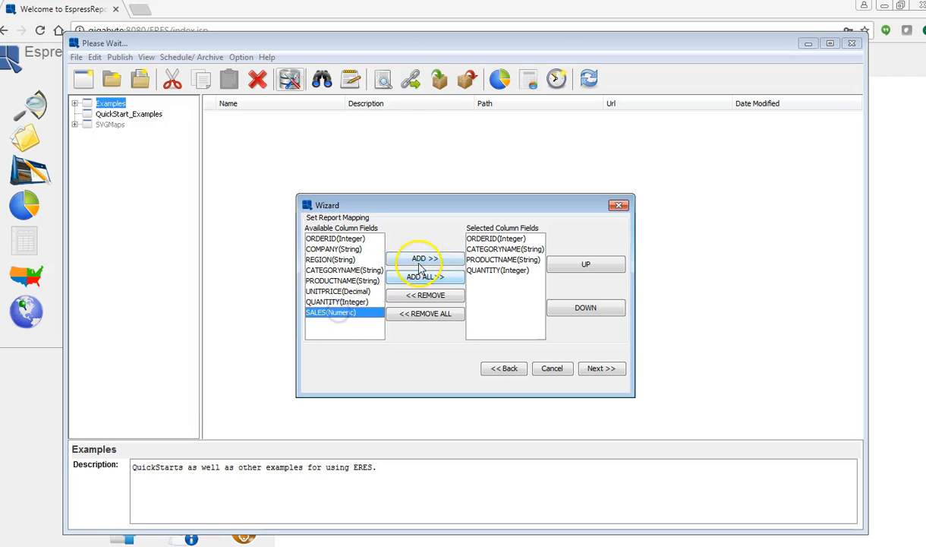
{"action": "left_click", "coordinate": [605, 372]}
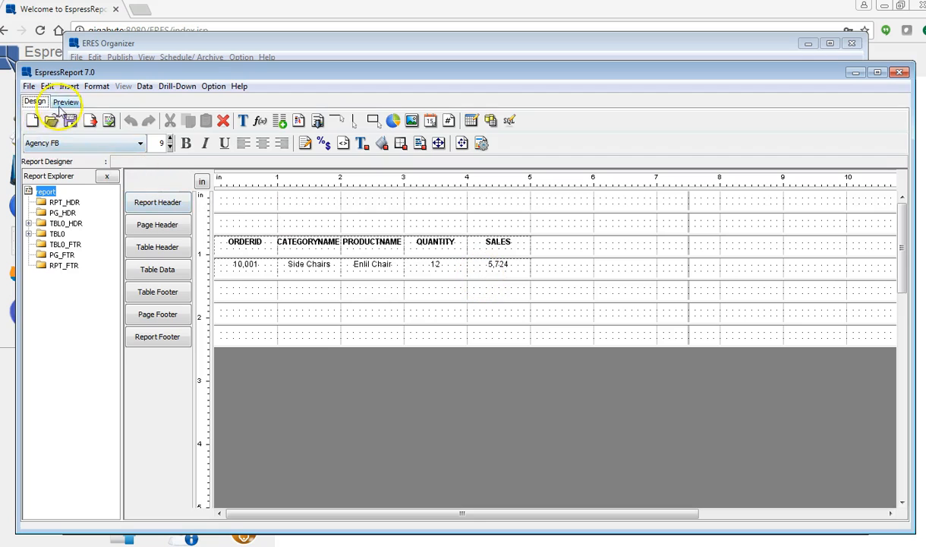
Preview the report with live data, setting EndDate to 2003-12-09, and look over the first page.
{"action": "left_click", "coordinate": [64, 103]}
{"action": "left_click", "coordinate": [402, 296]}
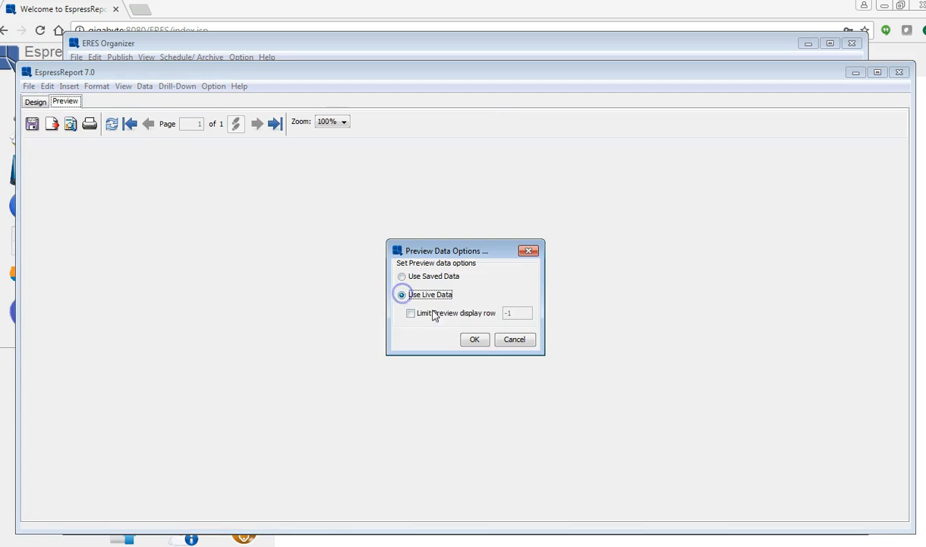
{"action": "left_click", "coordinate": [475, 341]}
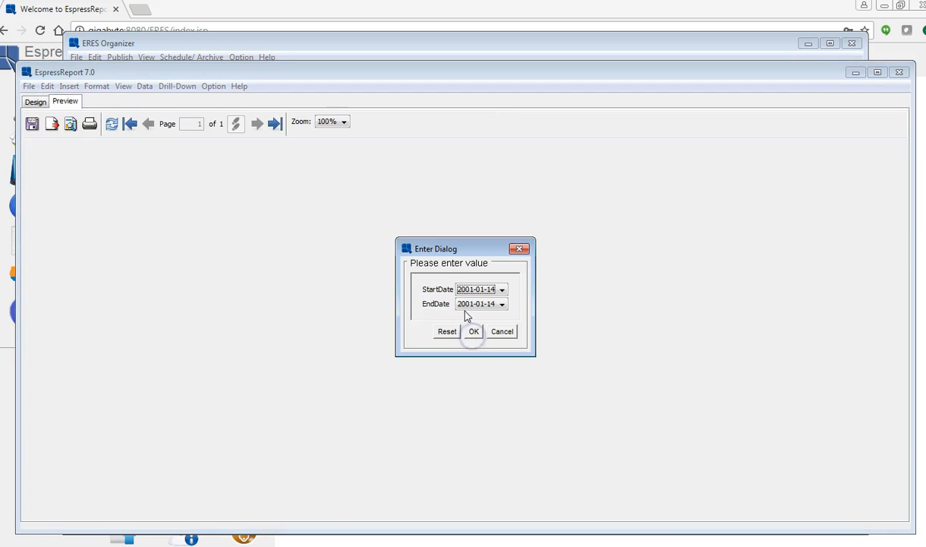
{"action": "left_click", "coordinate": [502, 304]}
{"action": "left_click_drag", "start_coordinate": [505, 325], "coordinate": [503, 380]}
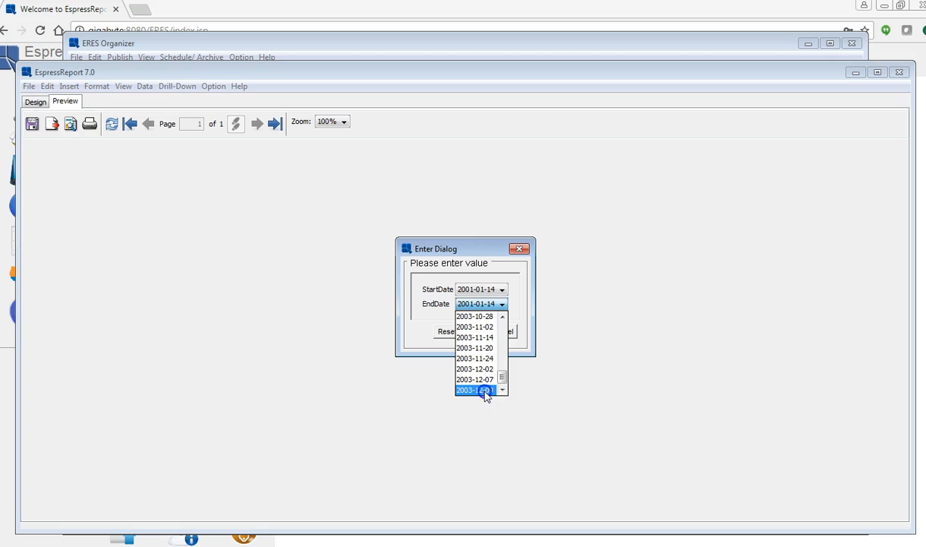
{"action": "left_click", "coordinate": [486, 390]}
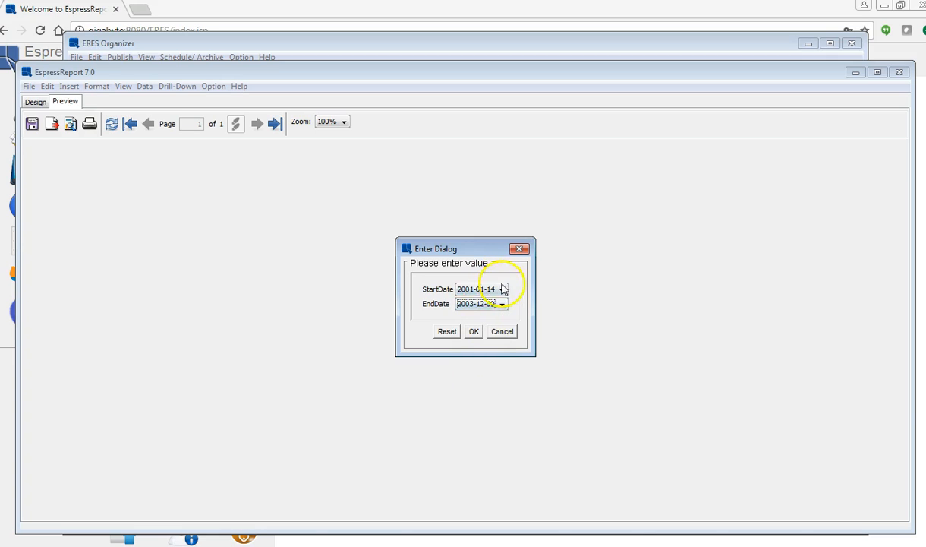
{"action": "left_click", "coordinate": [475, 335]}
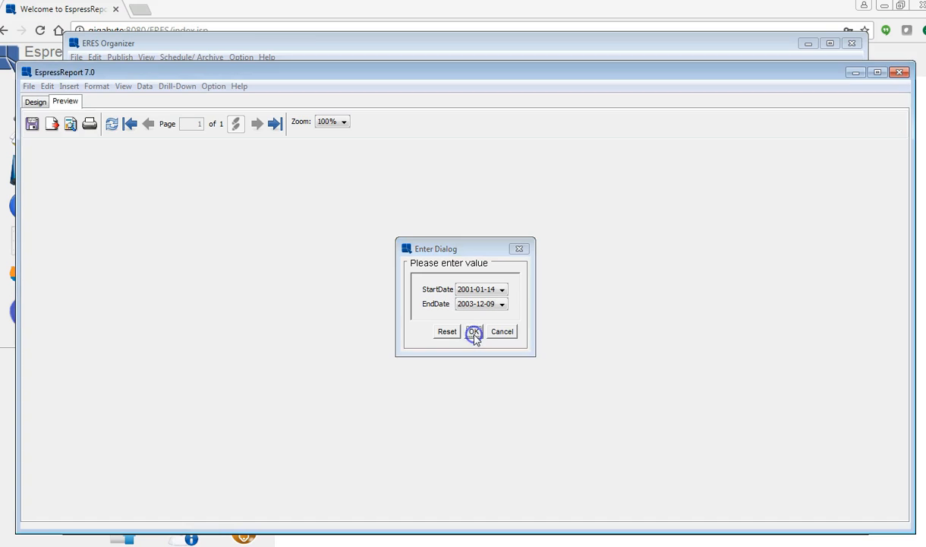
{"action": "mouse_move", "coordinate": [901, 209]}
{"action": "left_mouse_down"}
{"action": "mouse_move", "coordinate": [902, 317]}
{"action": "mouse_move", "coordinate": [902, 204]}
{"action": "left_mouse_up"}
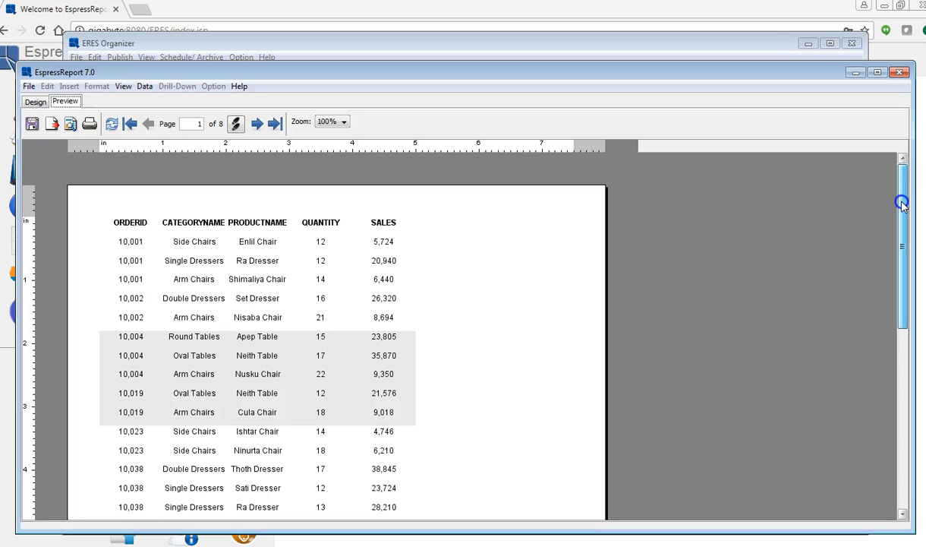
{"action": "mouse_move", "coordinate": [903, 204]}
{"action": "left_mouse_down"}
{"action": "mouse_move", "coordinate": [904, 277]}
{"action": "mouse_move", "coordinate": [919, 292]}
{"action": "mouse_move", "coordinate": [917, 206]}
{"action": "left_mouse_up"}
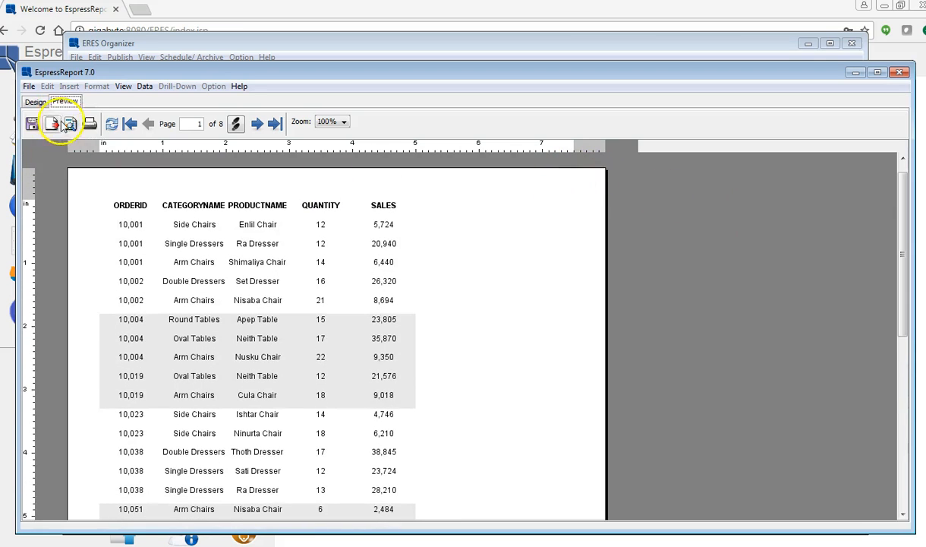
Return to the report design and change its data mapping to the Summary Break format.
{"action": "left_click", "coordinate": [36, 103]}
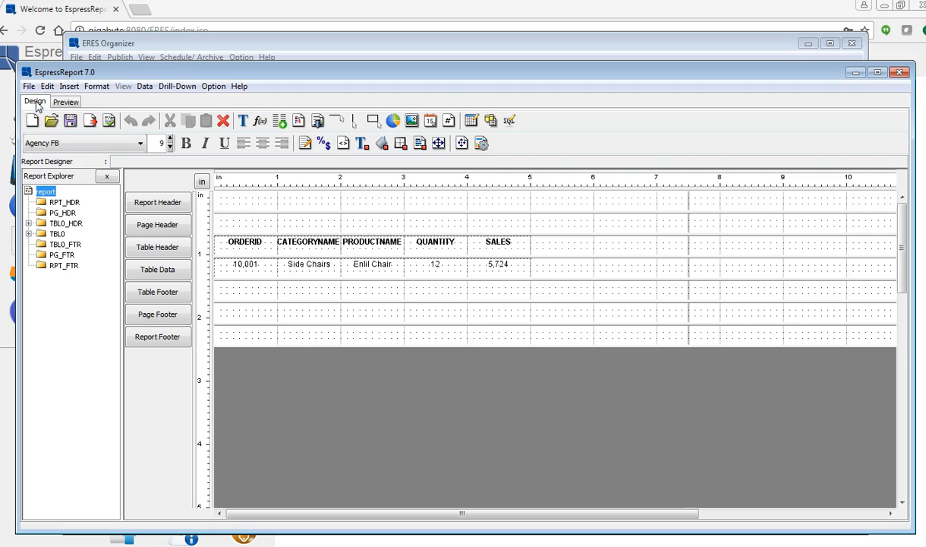
{"action": "left_click", "coordinate": [145, 86]}
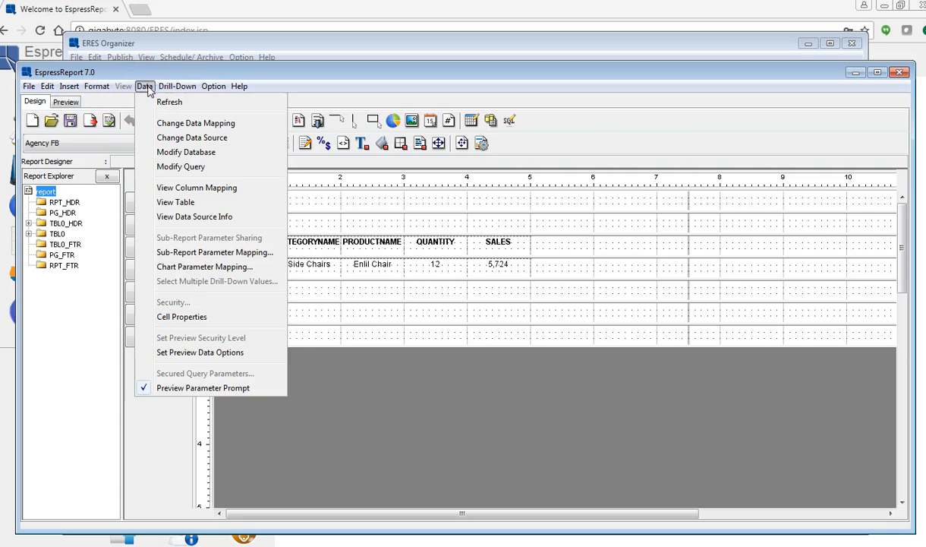
{"action": "left_click", "coordinate": [212, 124]}
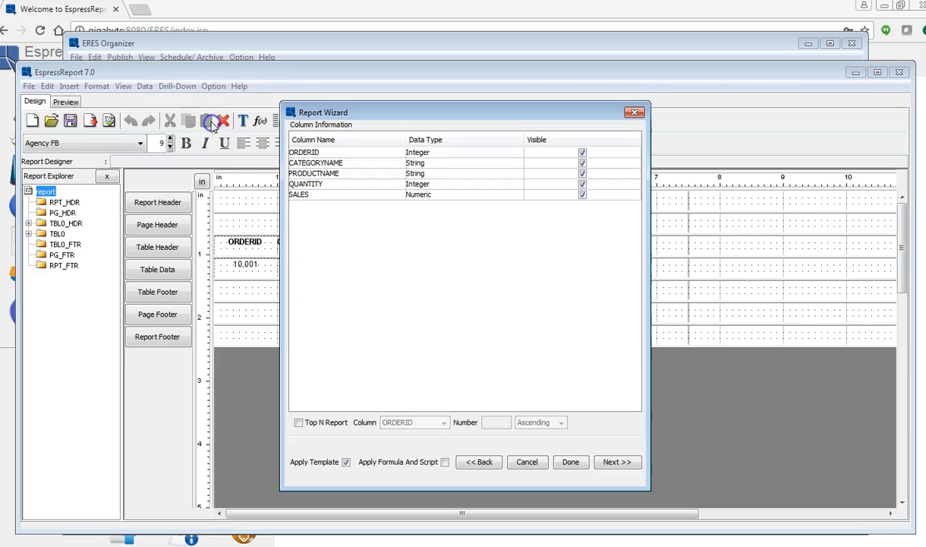
{"action": "left_click", "coordinate": [481, 463]}
{"action": "left_click", "coordinate": [502, 374]}
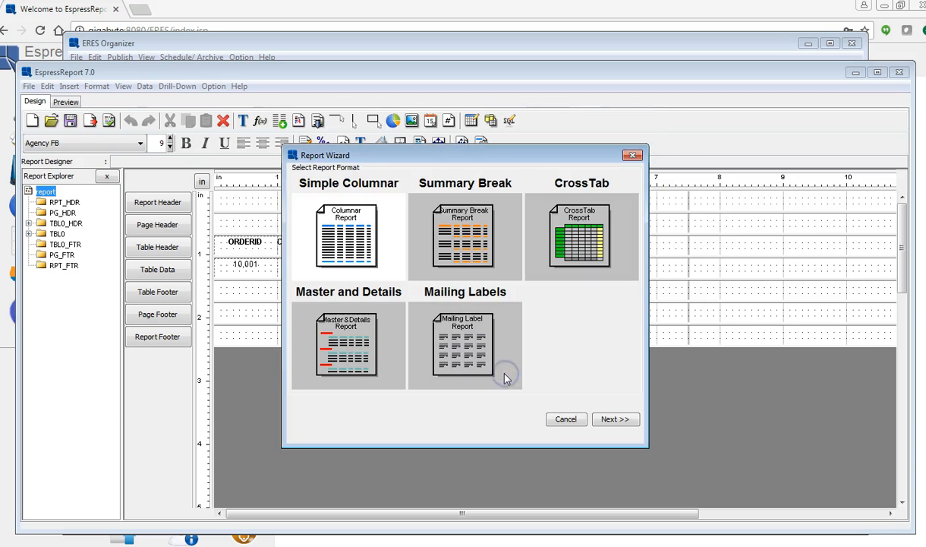
{"action": "left_click", "coordinate": [461, 247]}
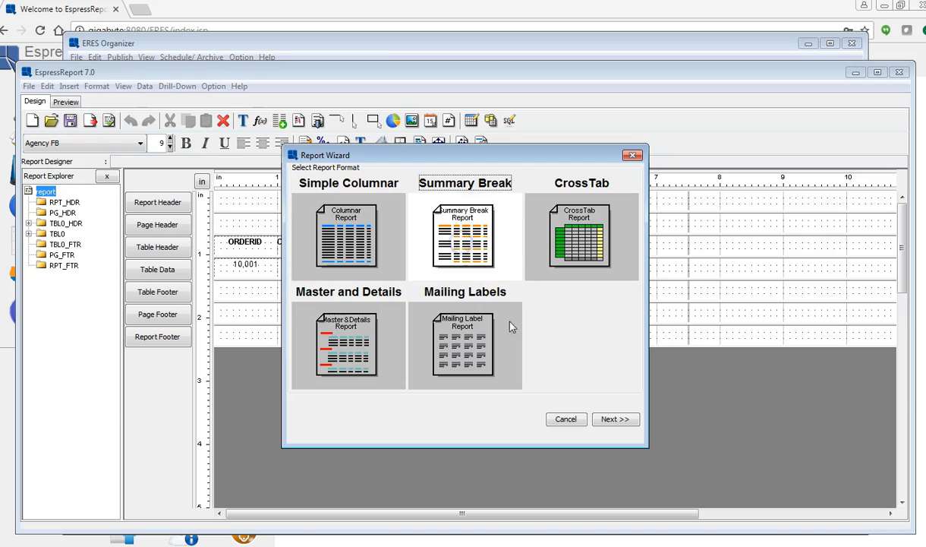
{"action": "left_click", "coordinate": [623, 422]}
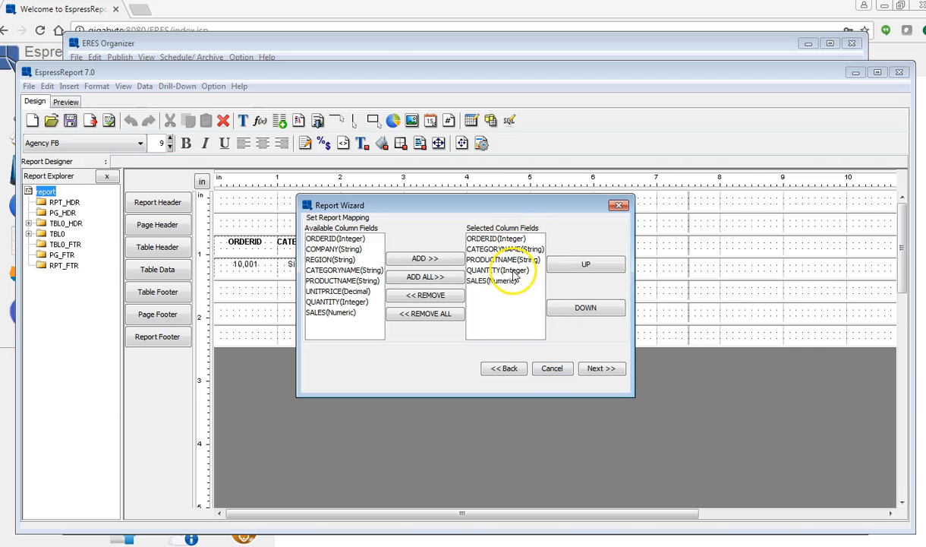
Accept the selected column fields, add a row break on CATEGORYNAME, choose SUM for QUANTITY, and finish the mapping.
{"action": "left_click", "coordinate": [603, 369]}
{"action": "left_click", "coordinate": [614, 375]}
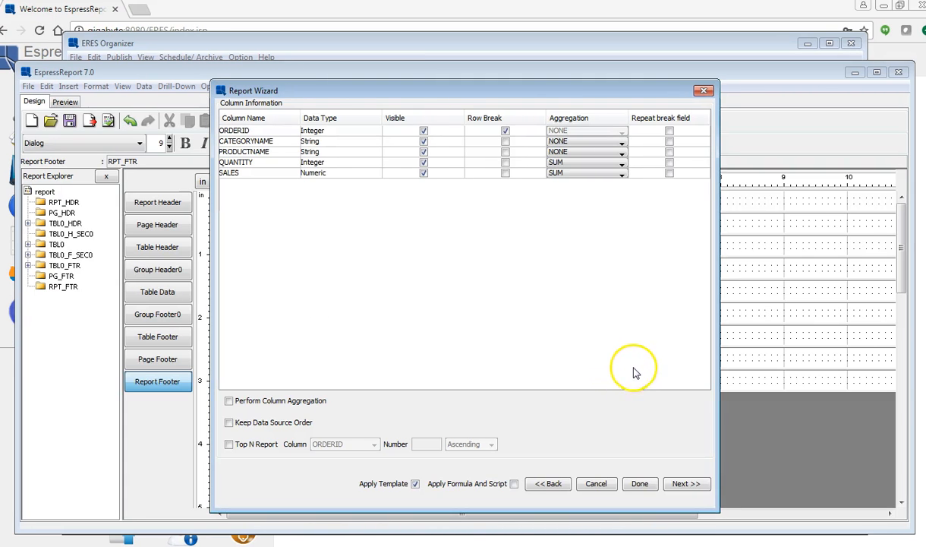
{"action": "left_click", "coordinate": [505, 142]}
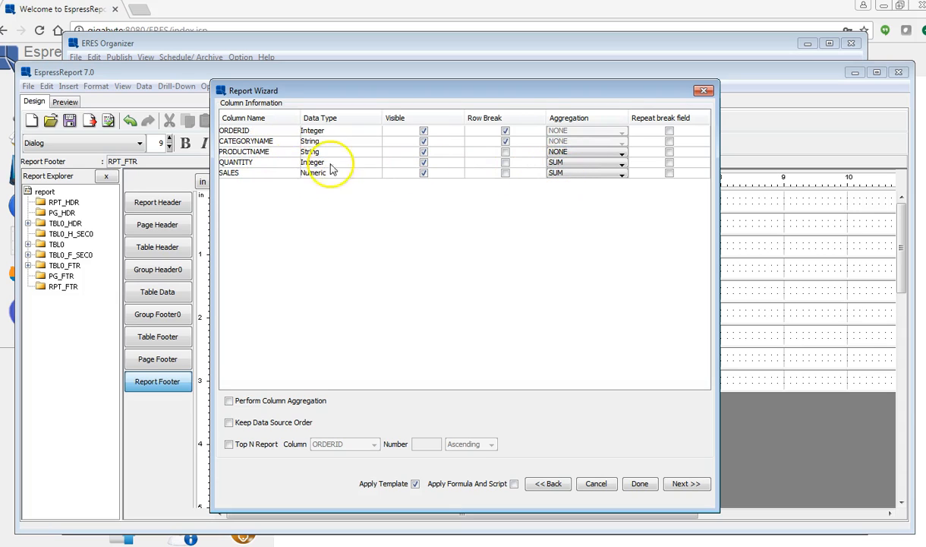
{"action": "left_click", "coordinate": [574, 163]}
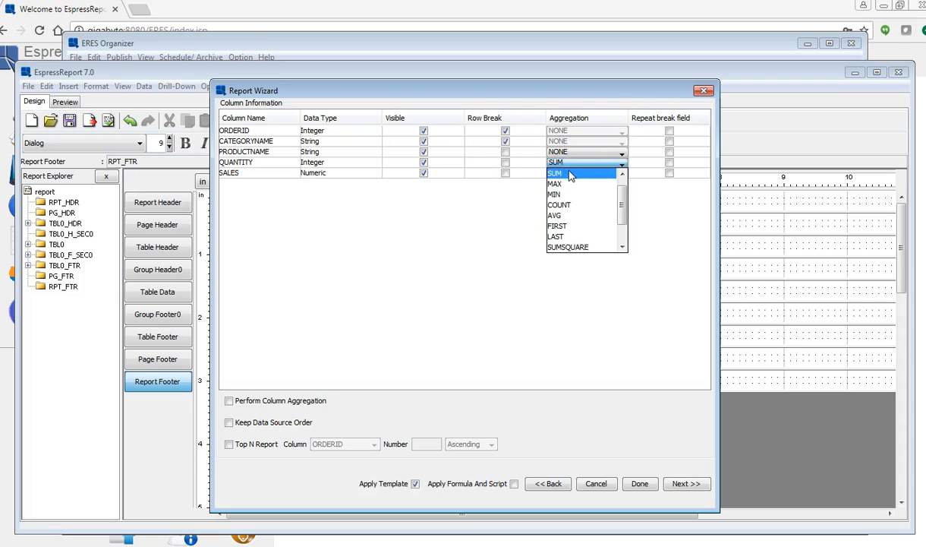
{"action": "left_click", "coordinate": [571, 174]}
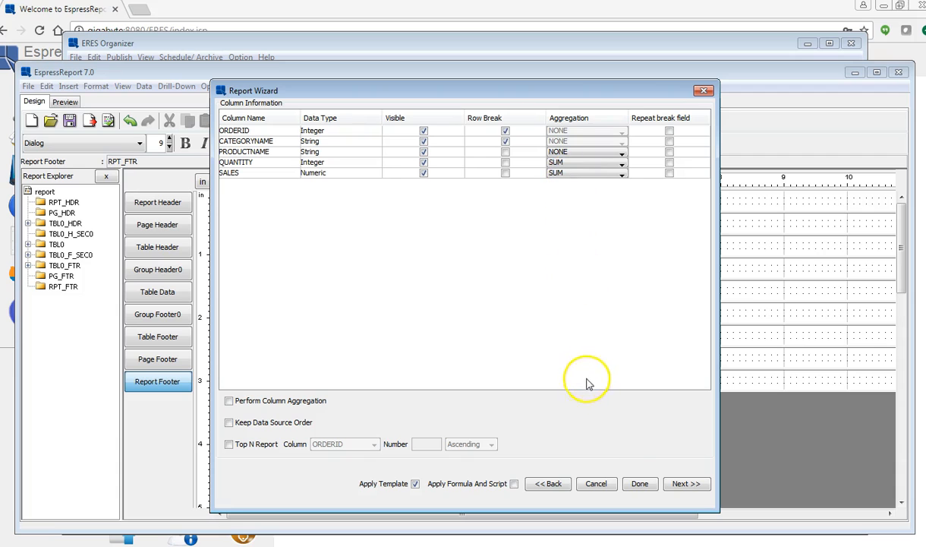
{"action": "left_click", "coordinate": [641, 484]}
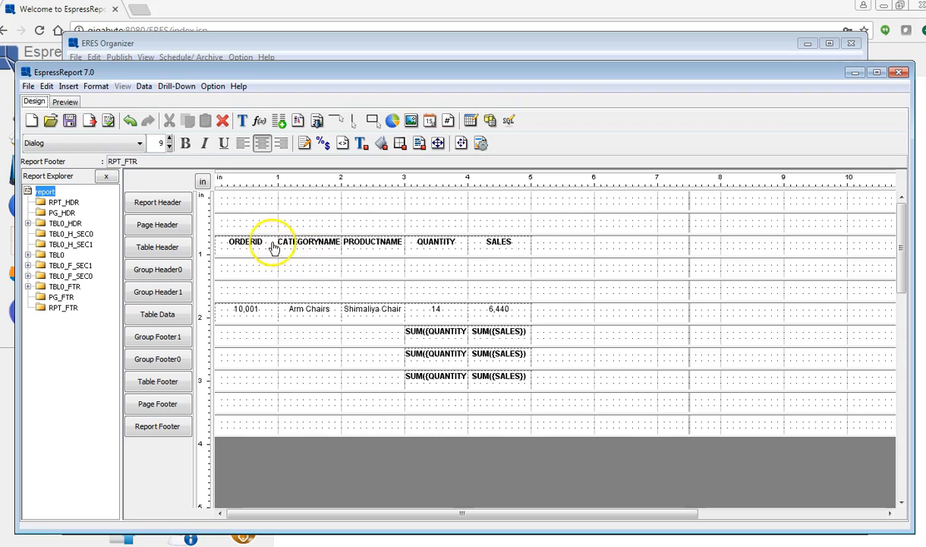
Preview the summary break report with live data, choosing an EndDate from the parameter prompt.
{"action": "left_click", "coordinate": [60, 103]}
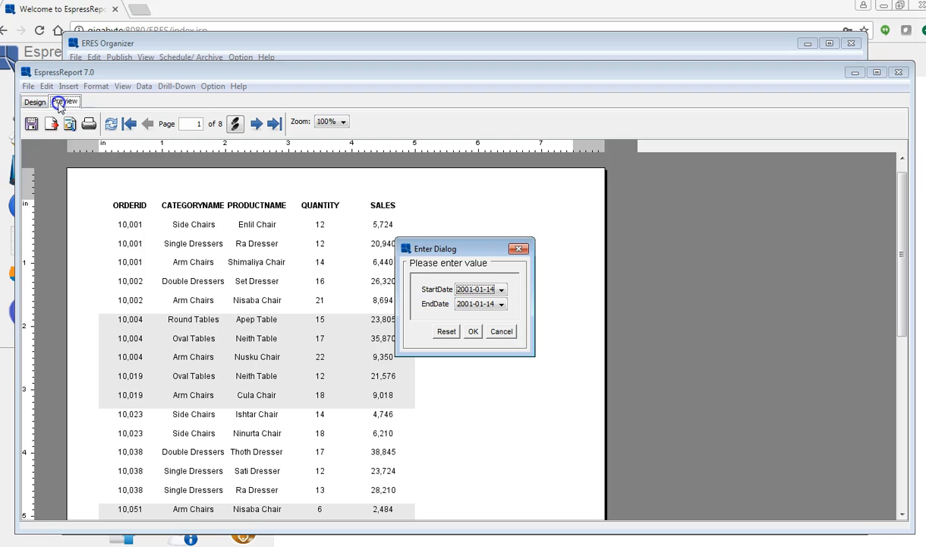
{"action": "left_click", "coordinate": [492, 305]}
{"action": "left_click", "coordinate": [472, 388]}
{"action": "left_click", "coordinate": [472, 332]}
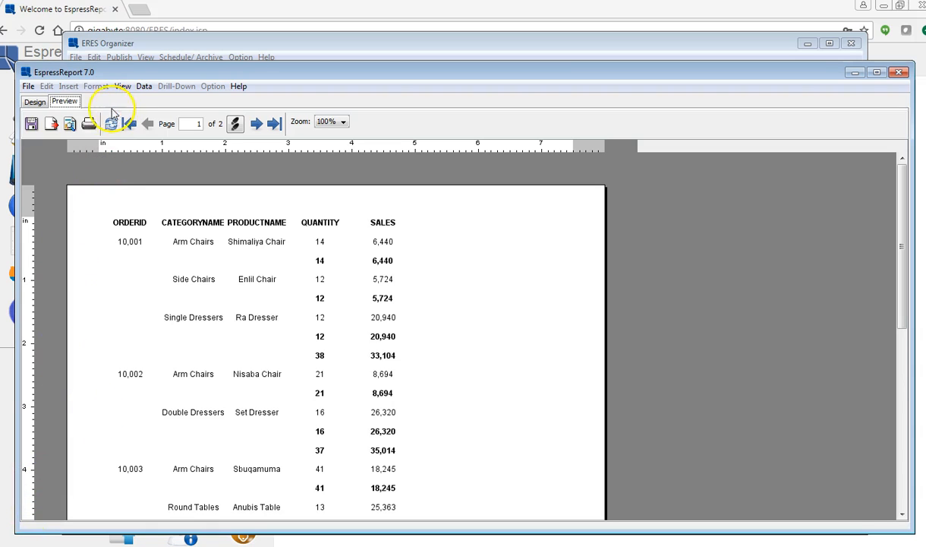
Return to the report design and change its data mapping to the CrossTab format.
{"action": "left_click", "coordinate": [34, 101]}
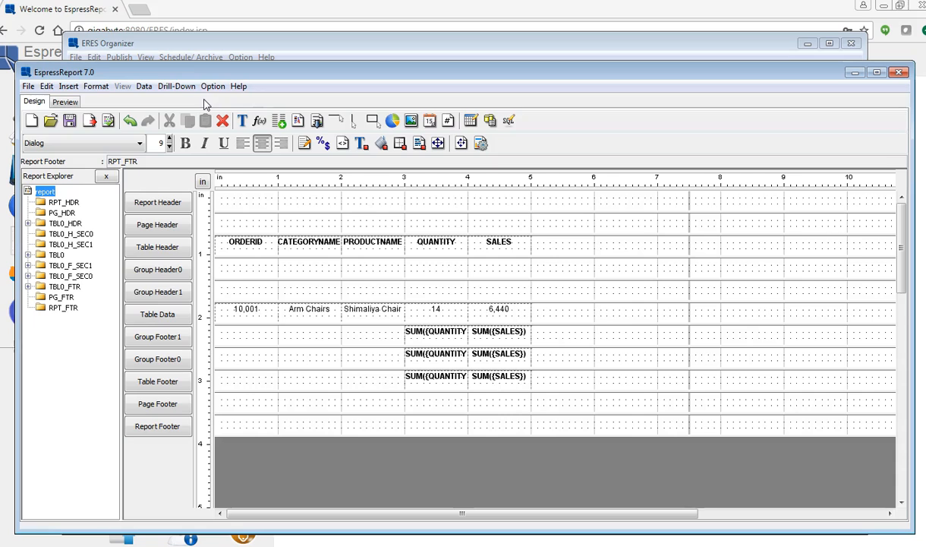
{"action": "left_click", "coordinate": [143, 87]}
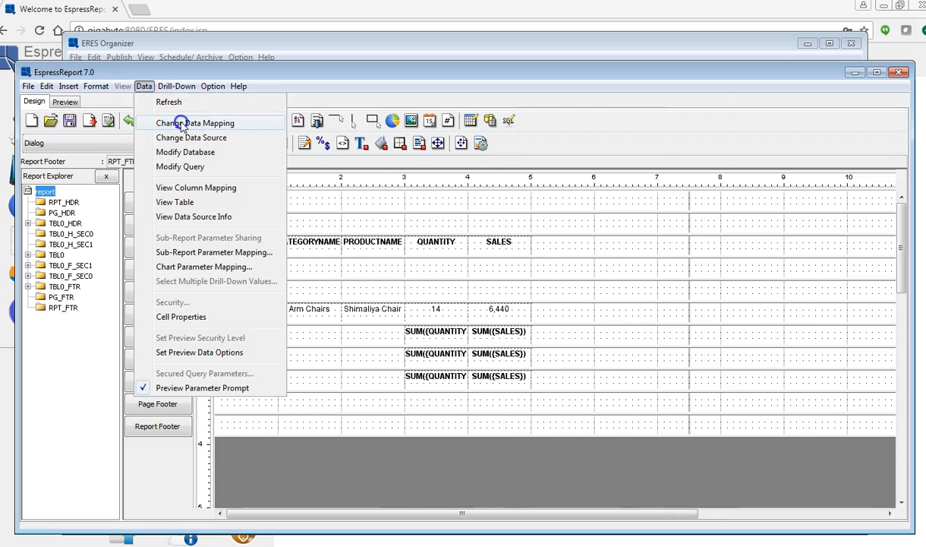
{"action": "left_click", "coordinate": [167, 120]}
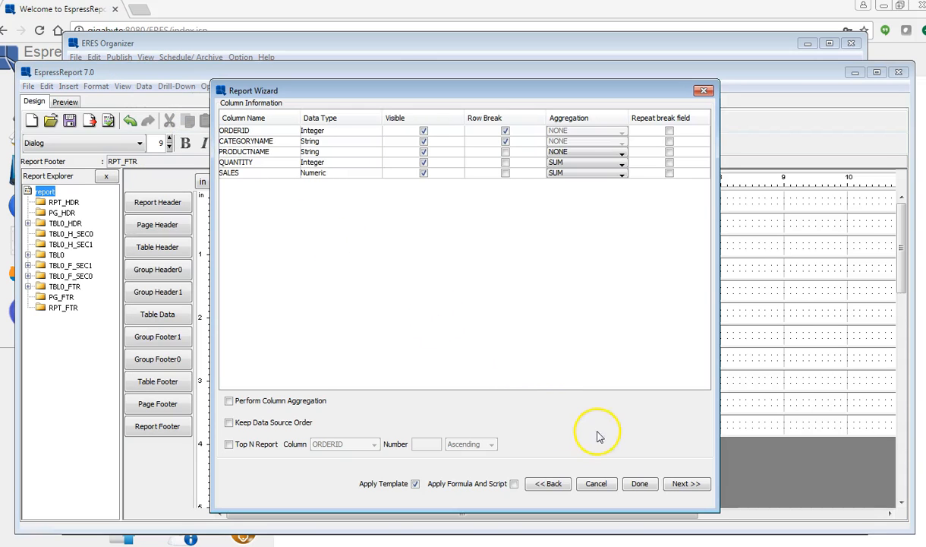
{"action": "left_click", "coordinate": [555, 483]}
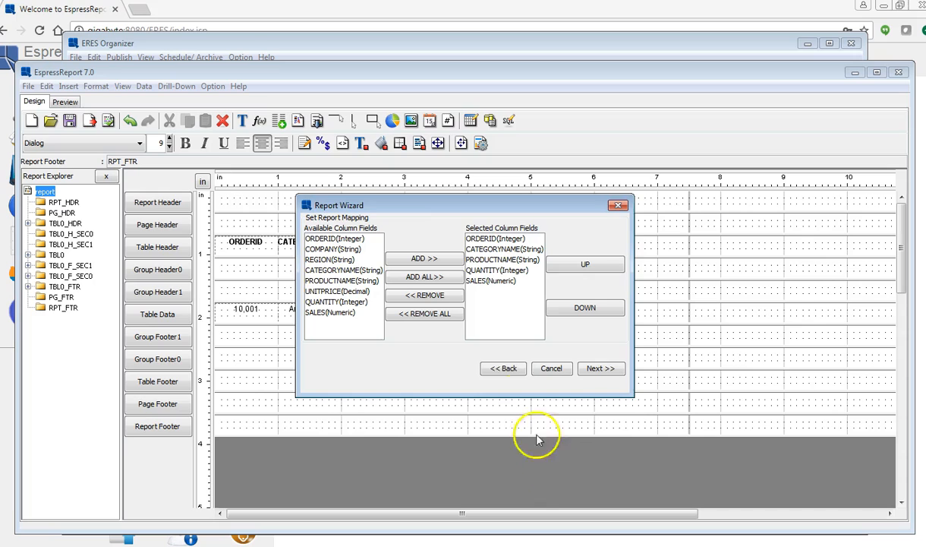
{"action": "left_click", "coordinate": [506, 370]}
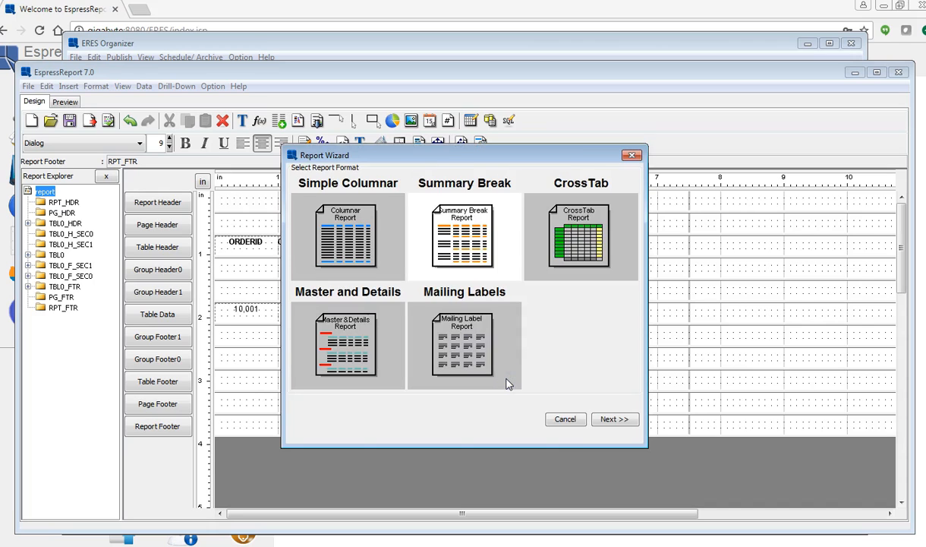
{"action": "left_click", "coordinate": [583, 240]}
{"action": "left_click", "coordinate": [605, 420]}
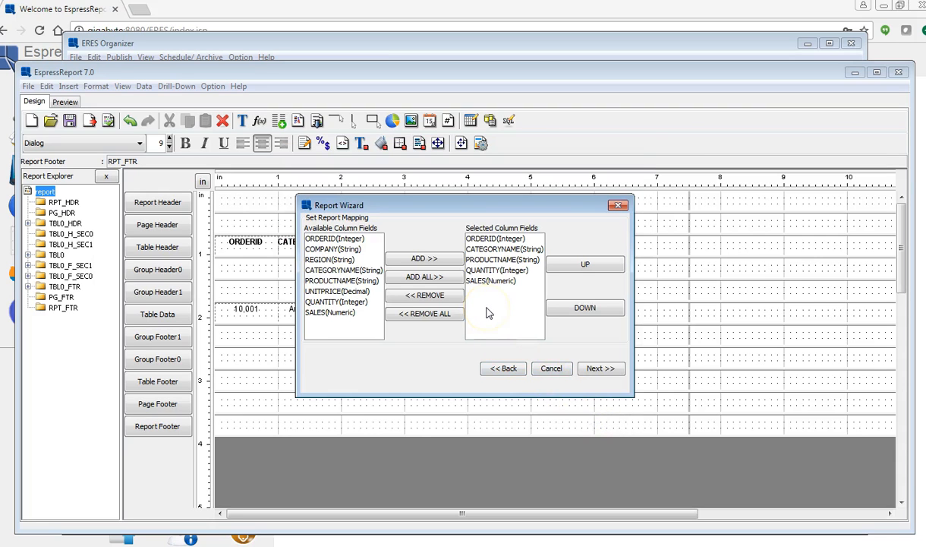
Remove ORDERID, PRODUCTNAME and QUANTITY from the crosstab's selected column fields.
{"action": "left_click", "coordinate": [489, 239]}
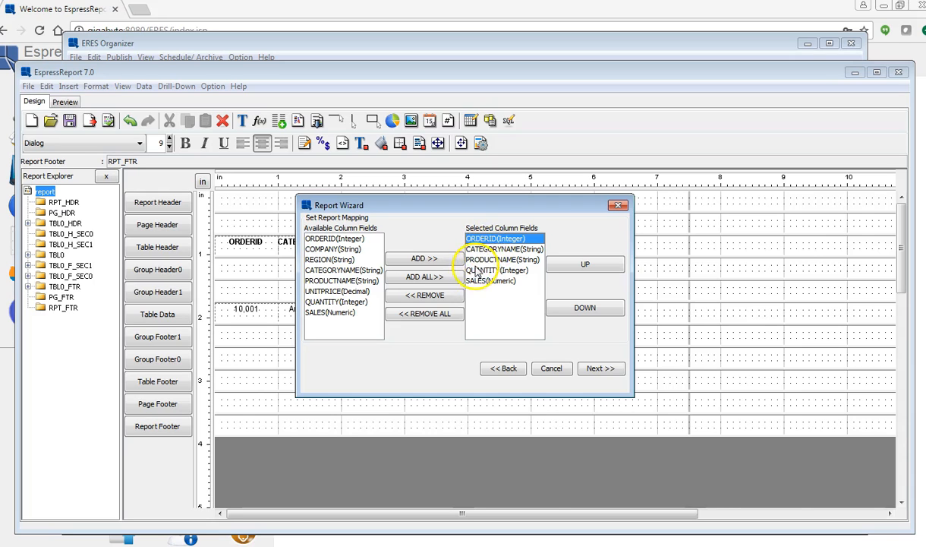
{"action": "left_click", "coordinate": [423, 298]}
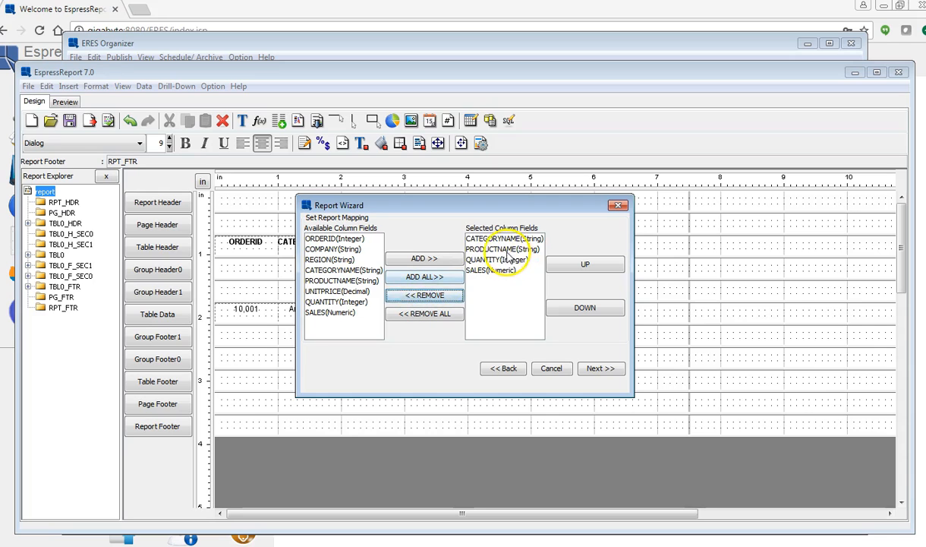
{"action": "left_click", "coordinate": [503, 249]}
{"action": "left_click", "coordinate": [425, 295]}
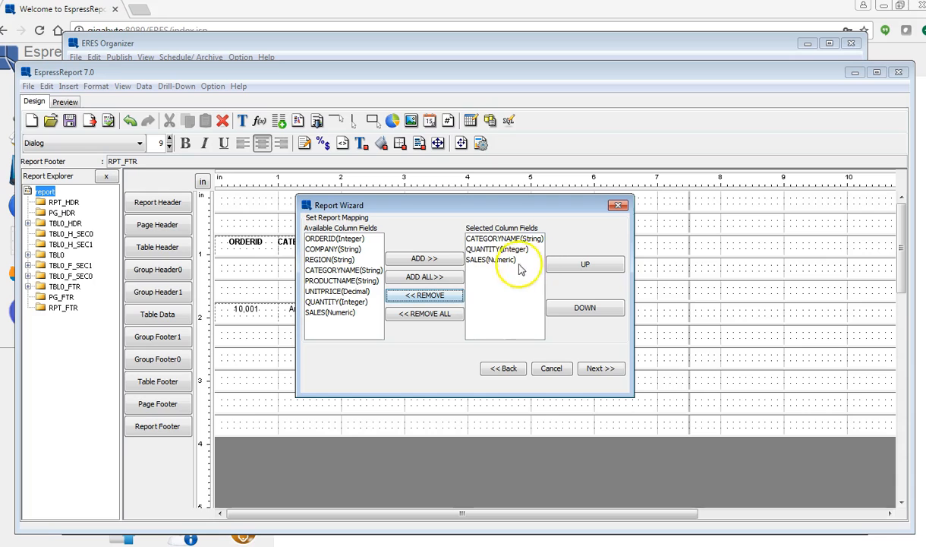
{"action": "left_click", "coordinate": [482, 249]}
{"action": "left_click", "coordinate": [433, 298]}
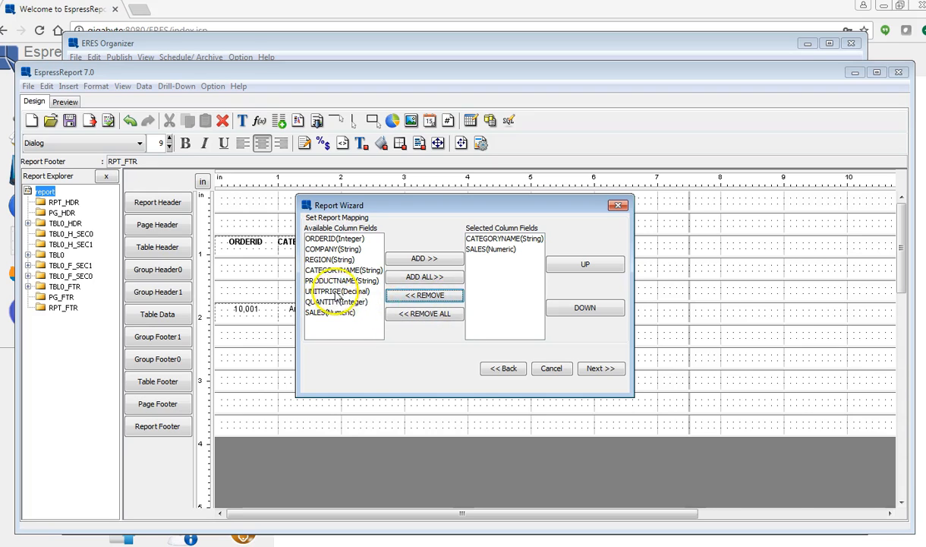
Add REGION to the selected column fields, place it above SALES, and continue to the column information.
{"action": "left_click", "coordinate": [335, 260]}
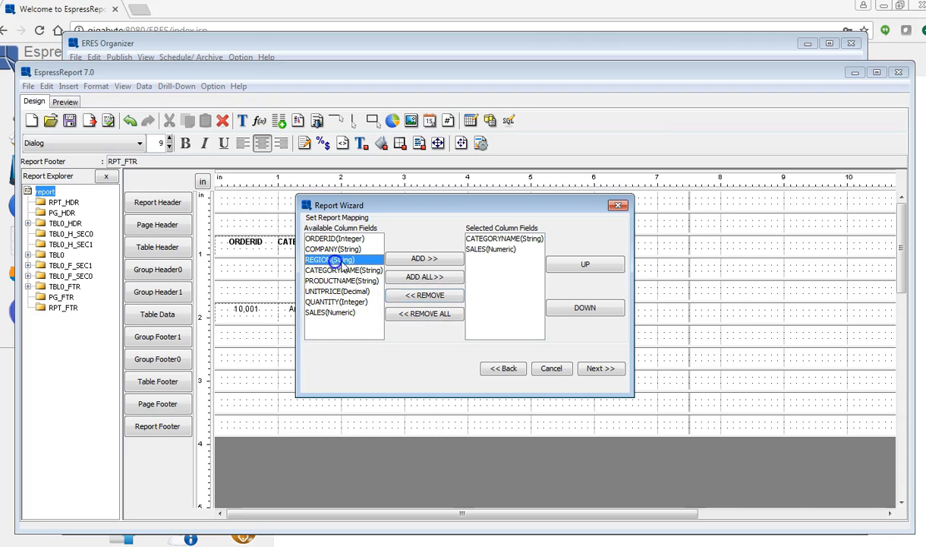
{"action": "left_click", "coordinate": [423, 258]}
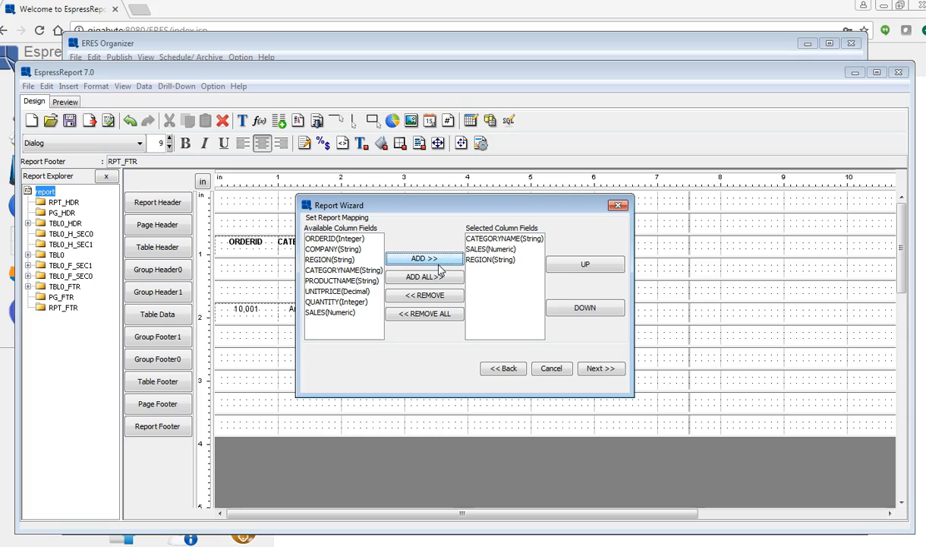
{"action": "left_click", "coordinate": [490, 259]}
{"action": "left_click", "coordinate": [581, 265]}
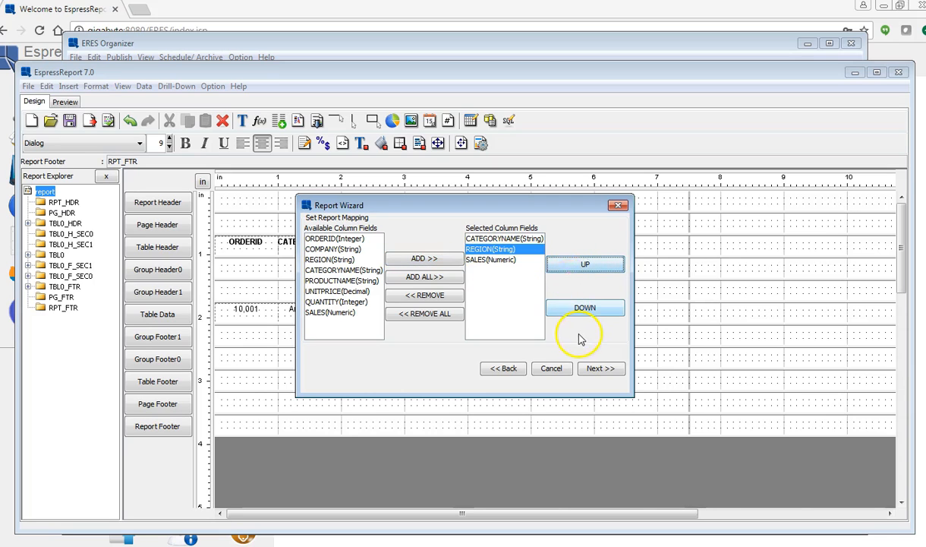
{"action": "left_click", "coordinate": [595, 370]}
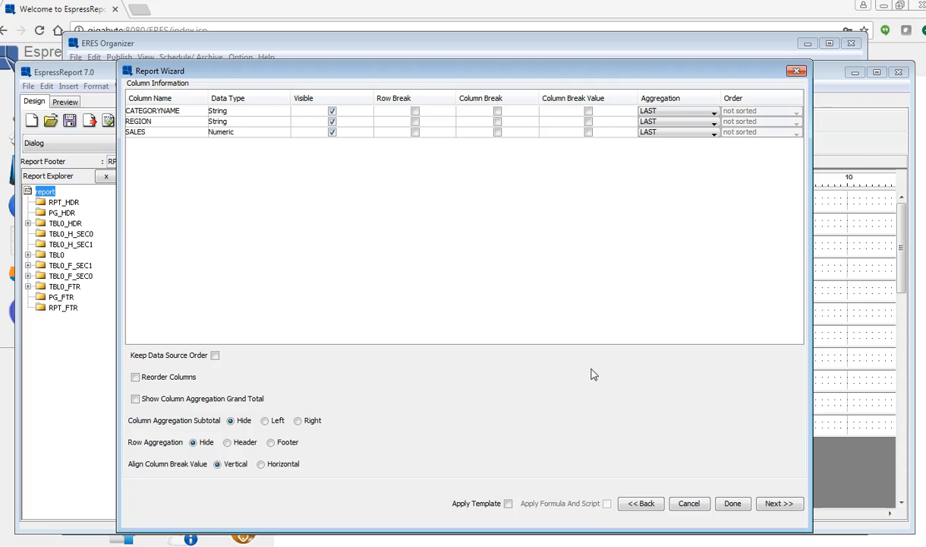
{"action": "left_click", "coordinate": [587, 366]}
Set a row break on CATEGORYNAME, a column break on REGION, and SUM aggregation for SALES.
{"action": "left_click", "coordinate": [416, 112]}
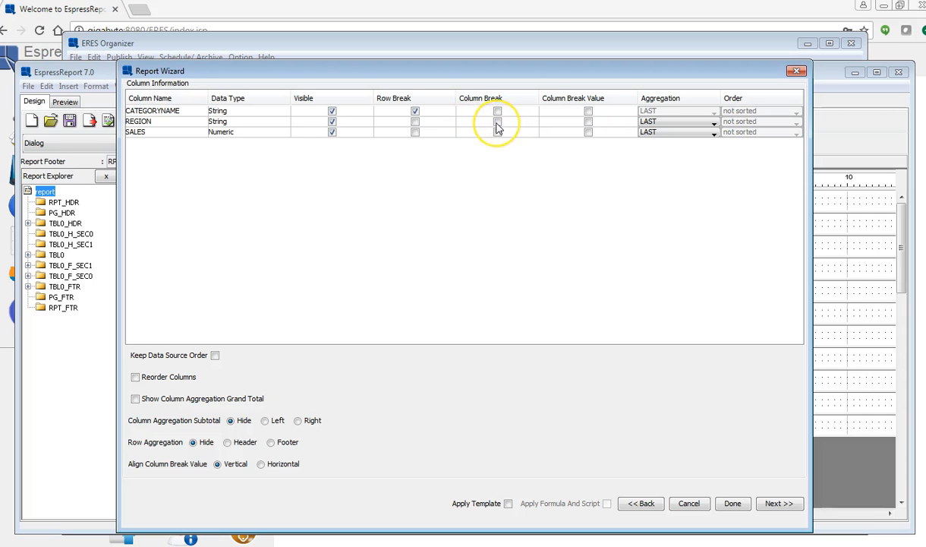
{"action": "left_click", "coordinate": [497, 123]}
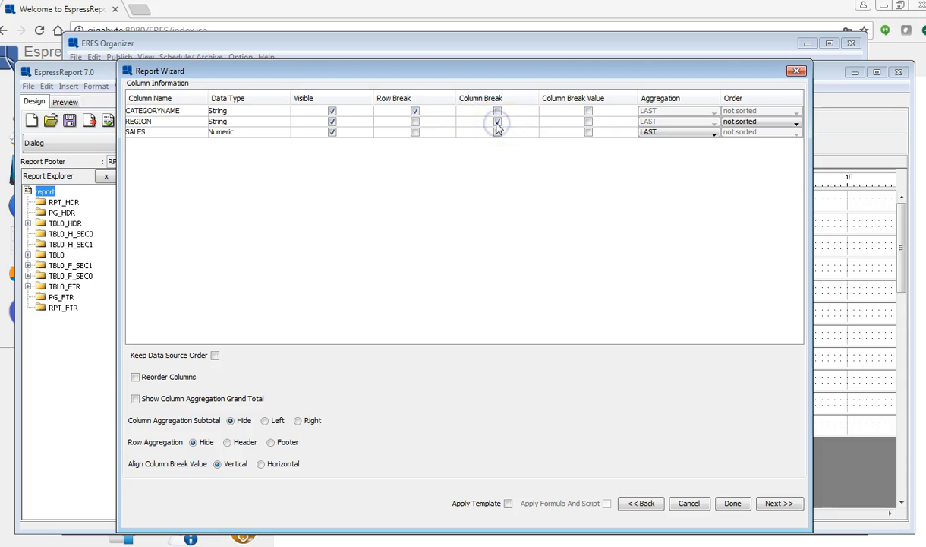
{"action": "left_click", "coordinate": [646, 133]}
{"action": "left_click", "coordinate": [649, 139]}
{"action": "left_click", "coordinate": [649, 134]}
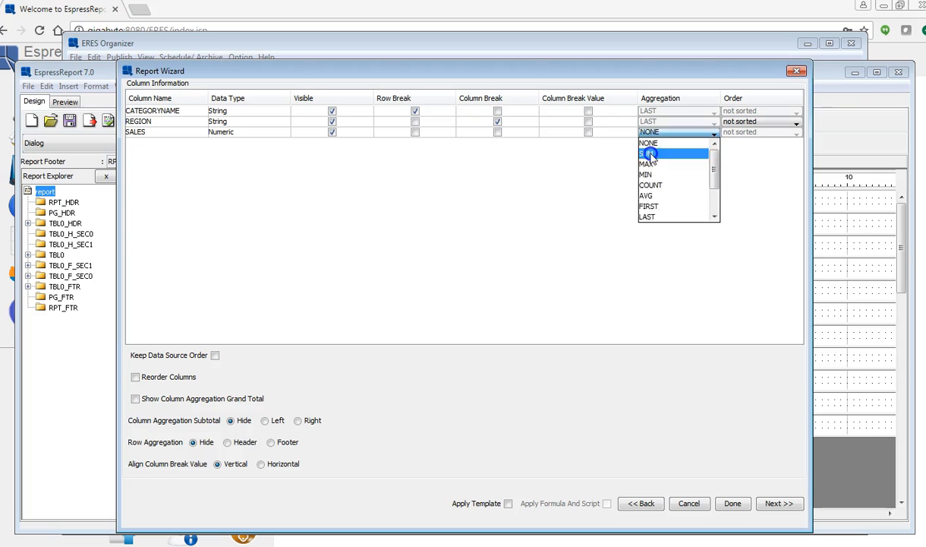
{"action": "left_click", "coordinate": [649, 154]}
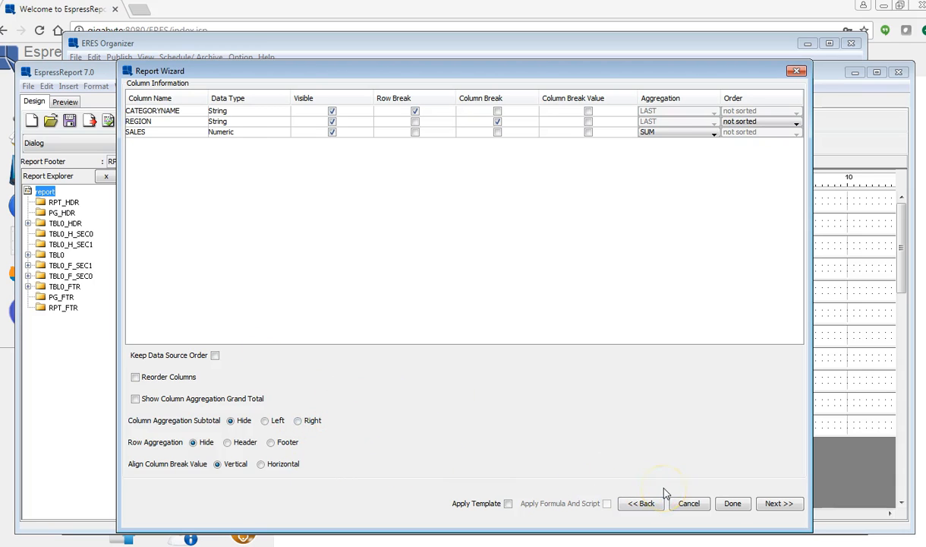
Try to finish the crosstab mapping without applying the template.
{"action": "left_click", "coordinate": [733, 505]}
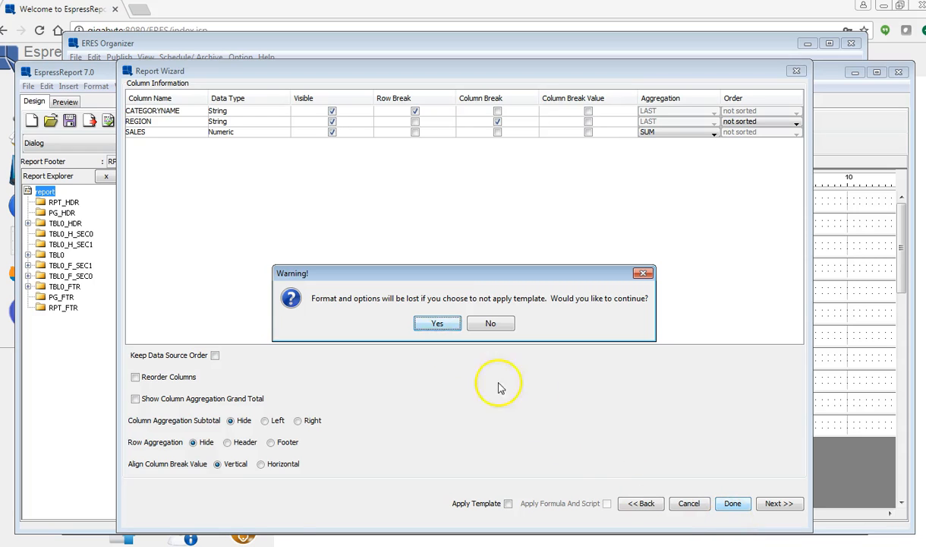
{"action": "left_click", "coordinate": [436, 325]}
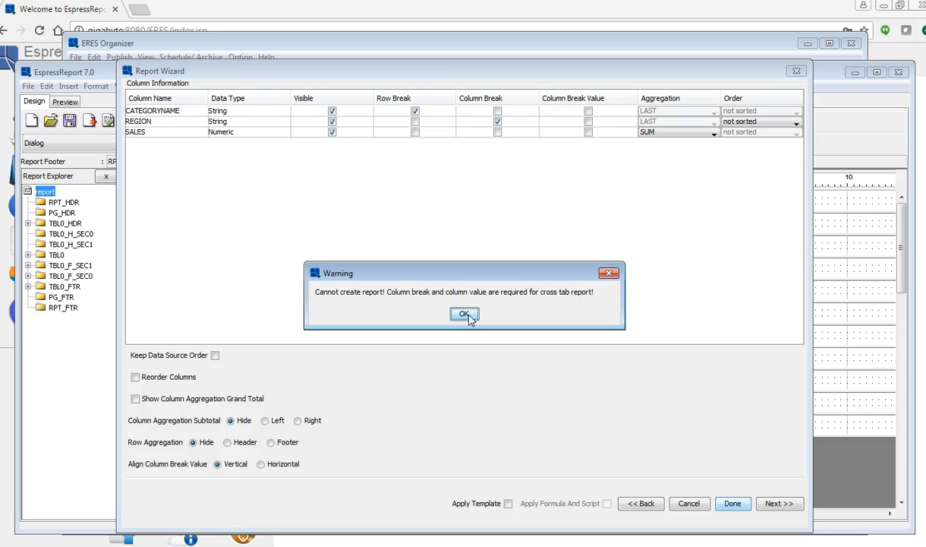
{"action": "left_click", "coordinate": [465, 314]}
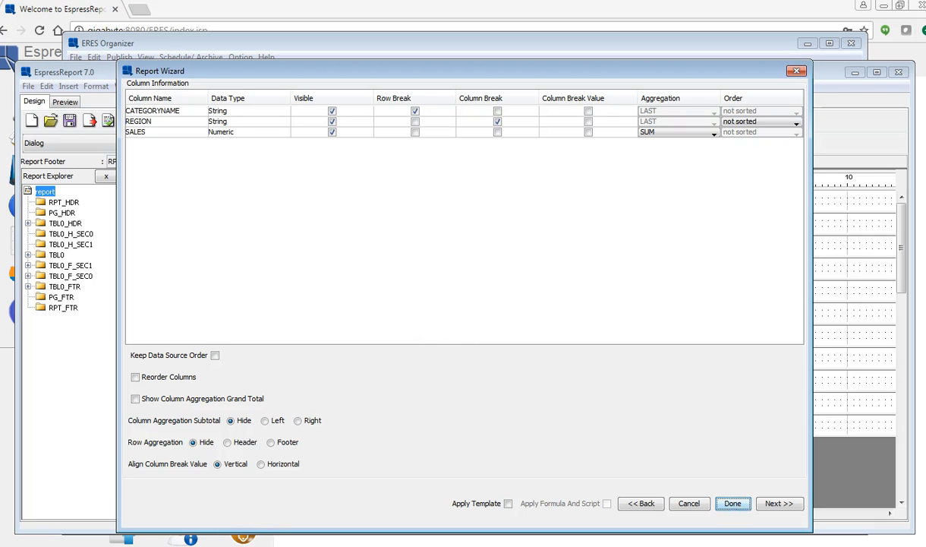
Mark SALES as the column break value and finish the crosstab mapping without applying the template.
{"action": "left_click", "coordinate": [588, 132]}
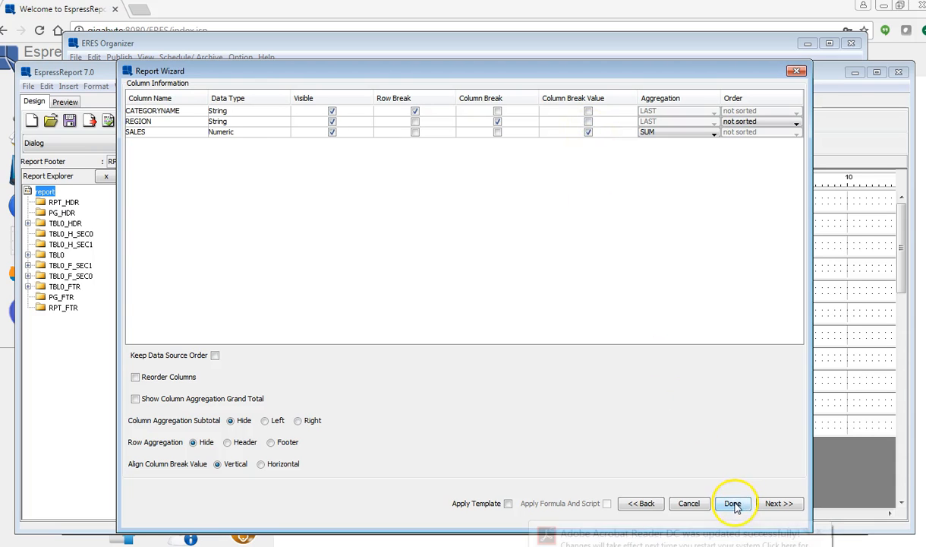
{"action": "left_click", "coordinate": [733, 504]}
{"action": "left_click", "coordinate": [423, 325]}
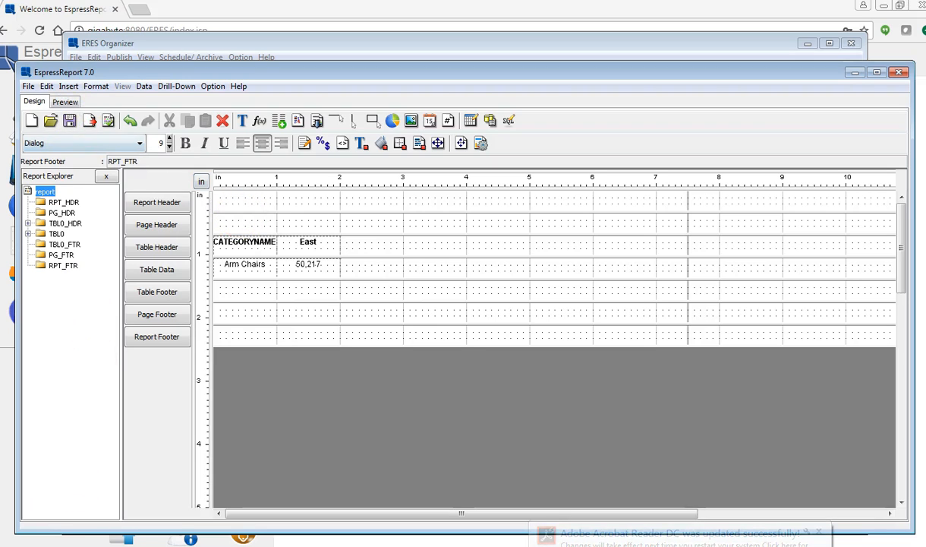
Preview the crosstab report with live data, picking an EndDate in the parameter prompt.
{"action": "left_click", "coordinate": [64, 101]}
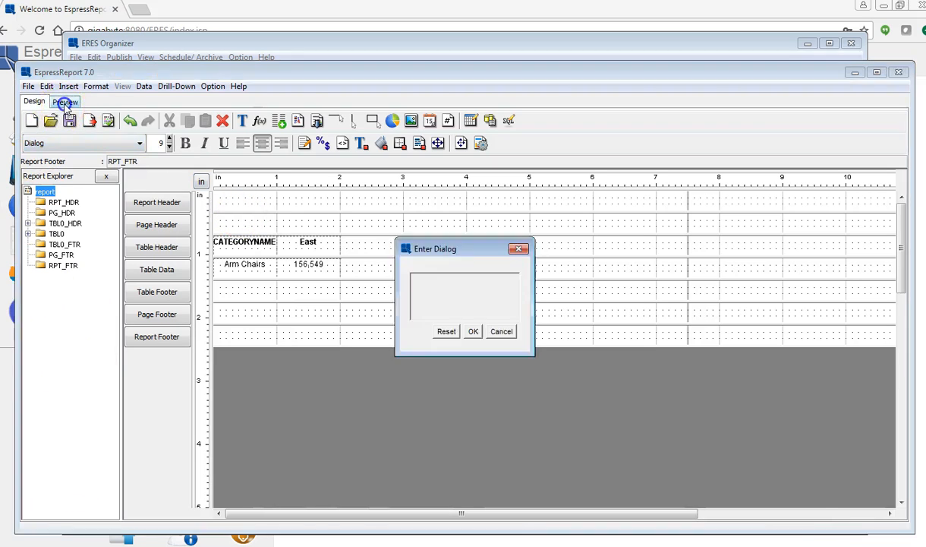
{"action": "left_click", "coordinate": [501, 304]}
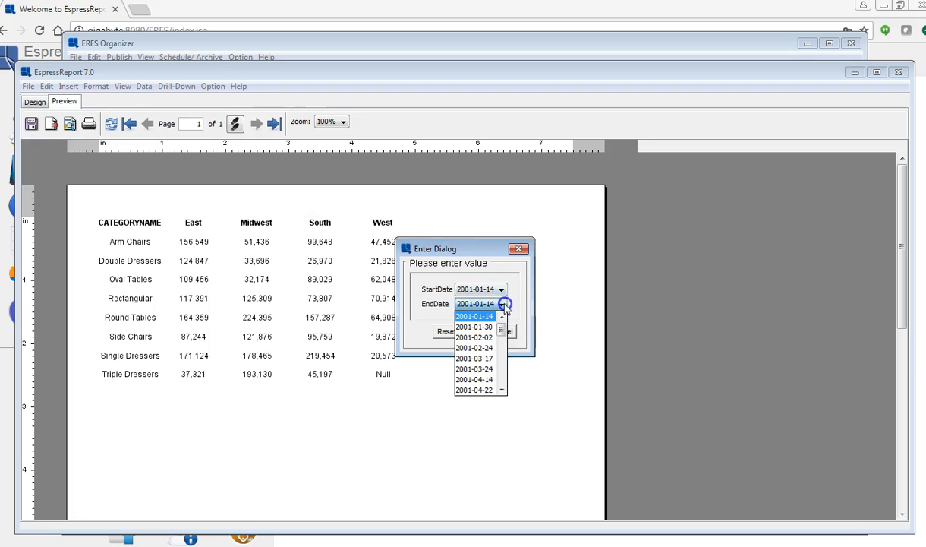
{"action": "scroll", "coordinate": [479, 365], "scroll_direction": "down", "scroll_amount": 3}
{"action": "left_click", "coordinate": [486, 390]}
{"action": "left_click", "coordinate": [475, 333]}
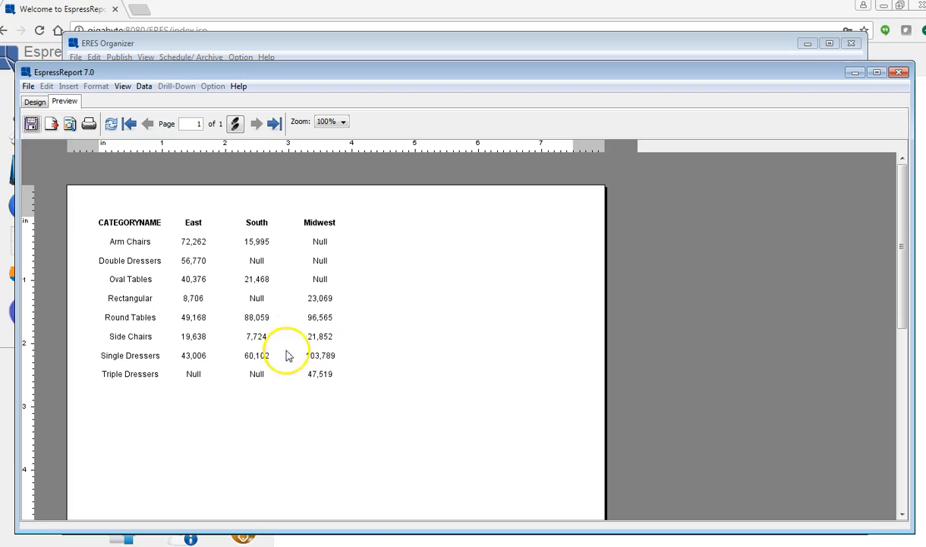
Go back to the design and preview the crosstab report again with EndDate set to 2003-12-09.
{"action": "left_click", "coordinate": [35, 101]}
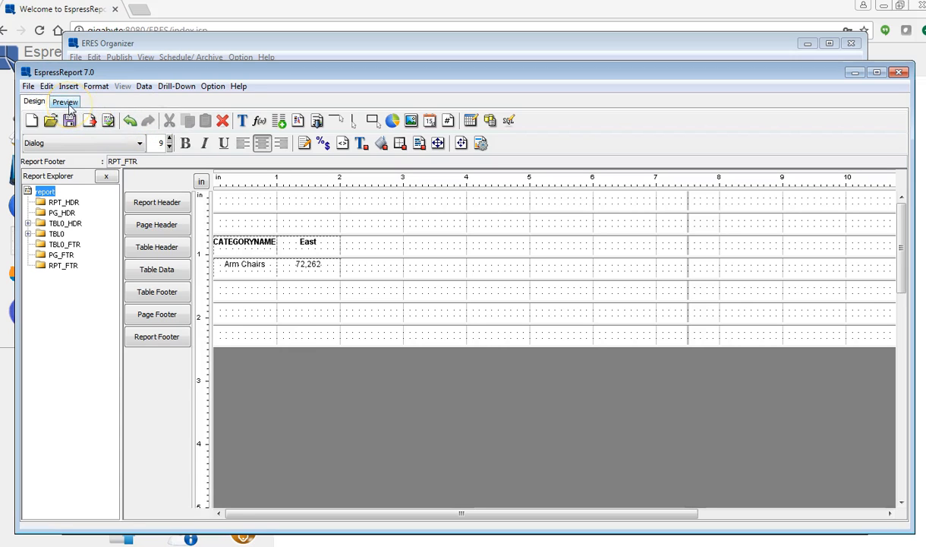
{"action": "left_click", "coordinate": [66, 101]}
{"action": "left_click", "coordinate": [502, 304]}
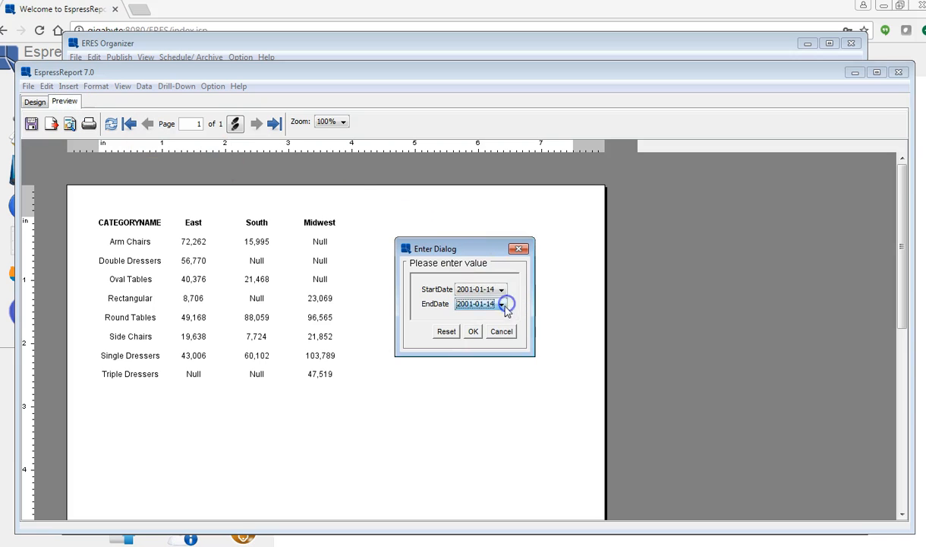
{"action": "left_click", "coordinate": [503, 305]}
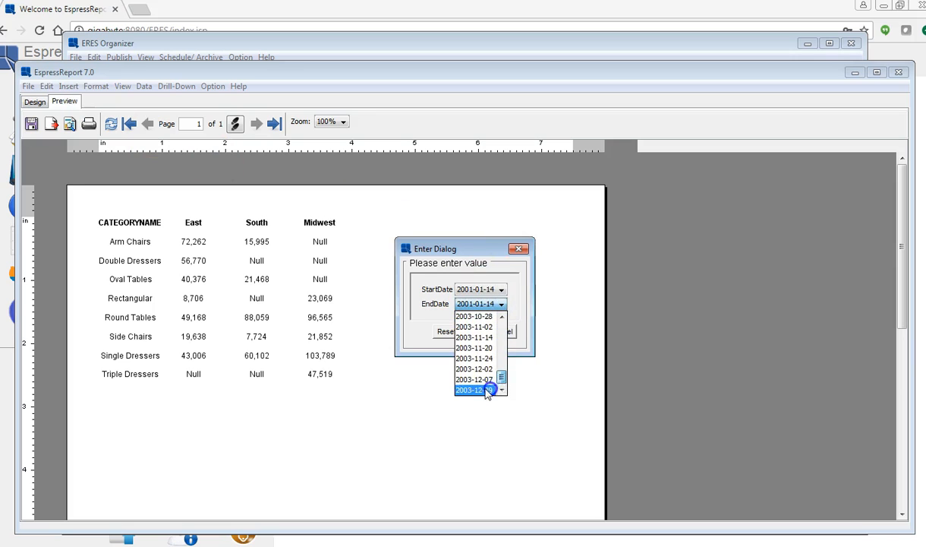
{"action": "left_click", "coordinate": [487, 392]}
{"action": "left_click", "coordinate": [472, 332]}
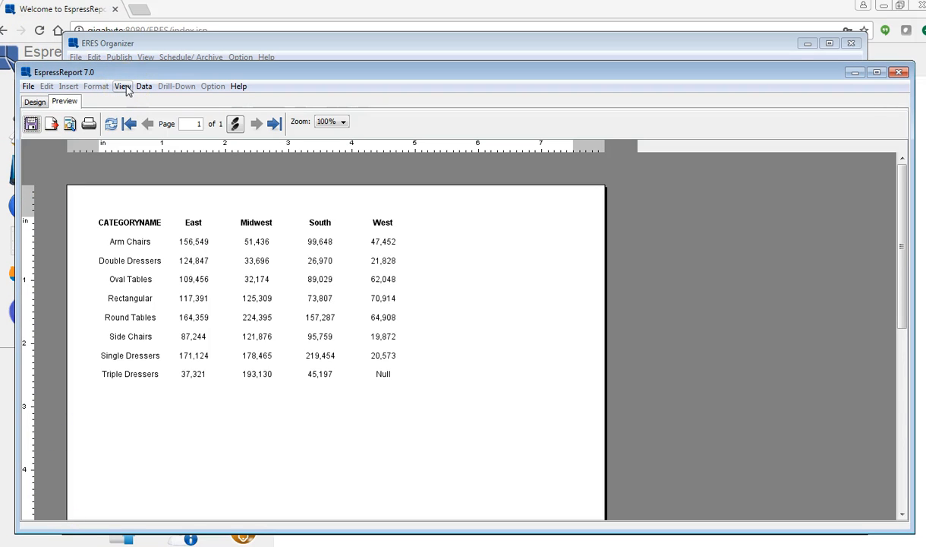
Reopen the report's data mapping and change the report format to Master and Details.
{"action": "left_click", "coordinate": [89, 123]}
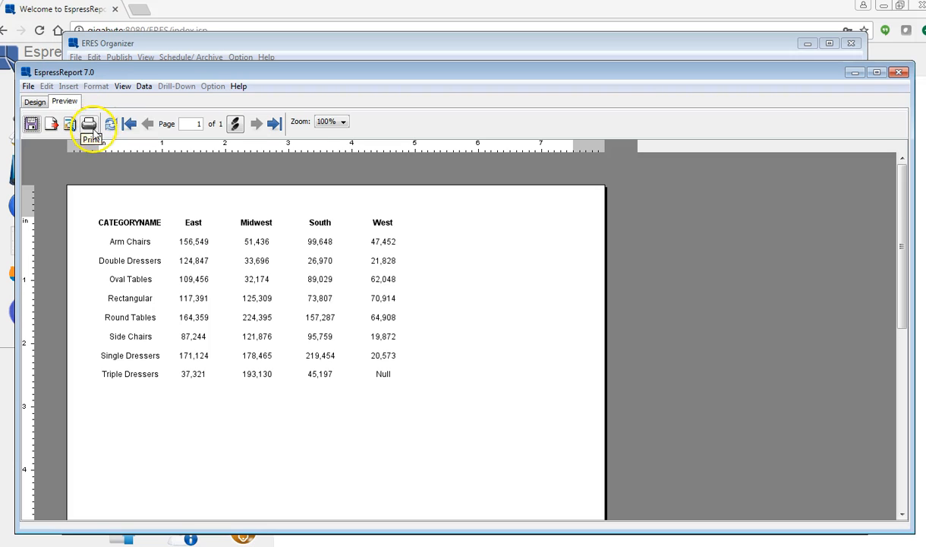
{"action": "left_click", "coordinate": [152, 91]}
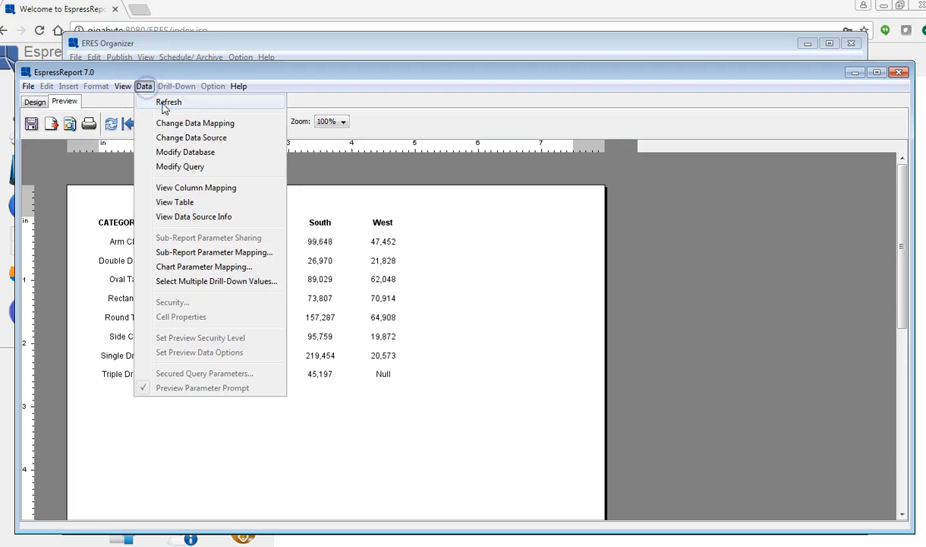
{"action": "left_click", "coordinate": [184, 128]}
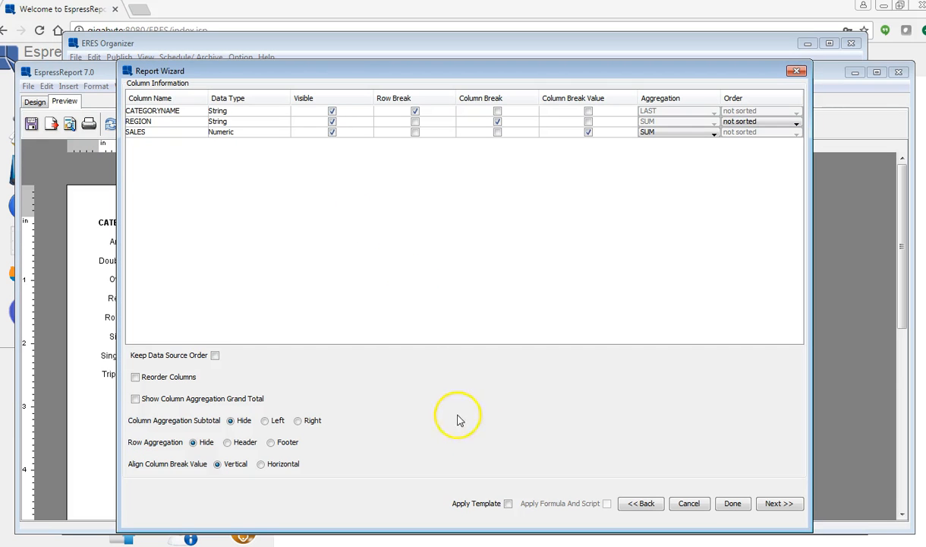
{"action": "left_click", "coordinate": [640, 504]}
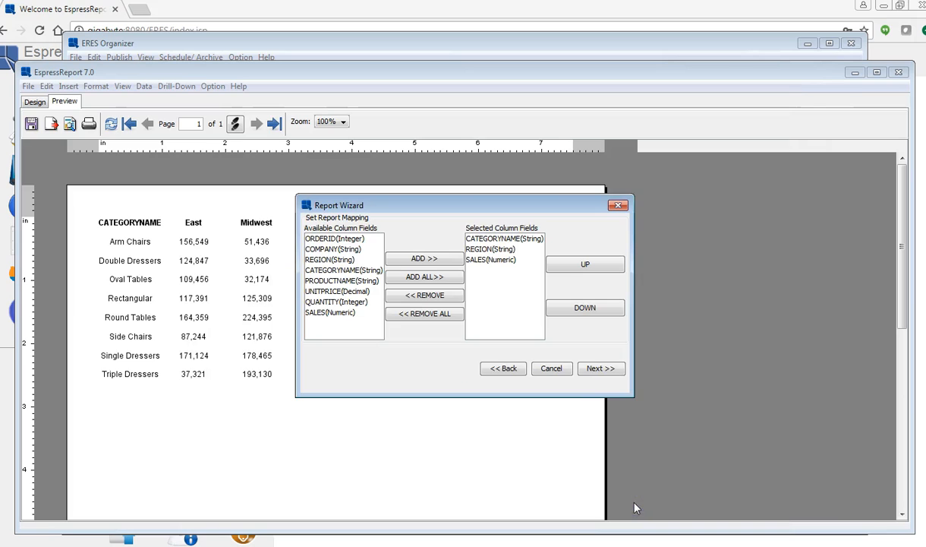
{"action": "left_click", "coordinate": [504, 370]}
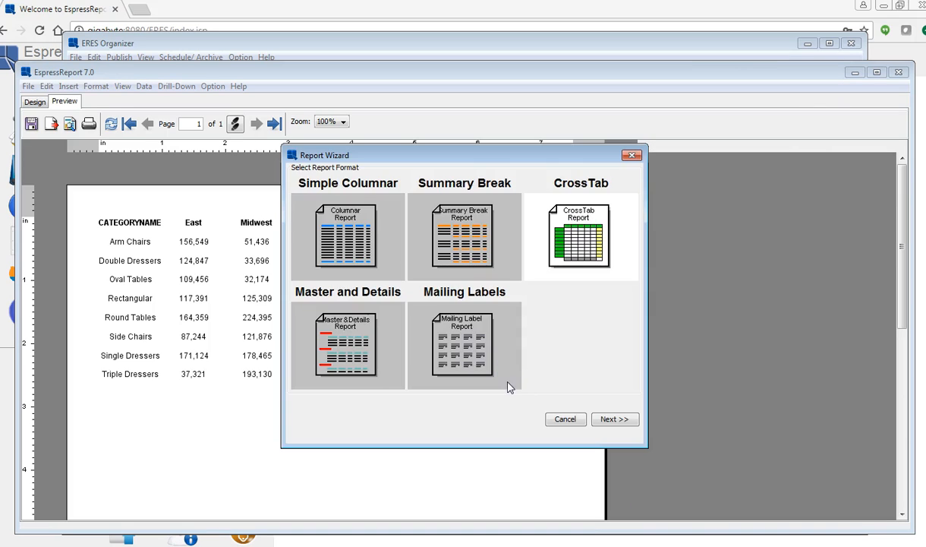
{"action": "left_click", "coordinate": [345, 343]}
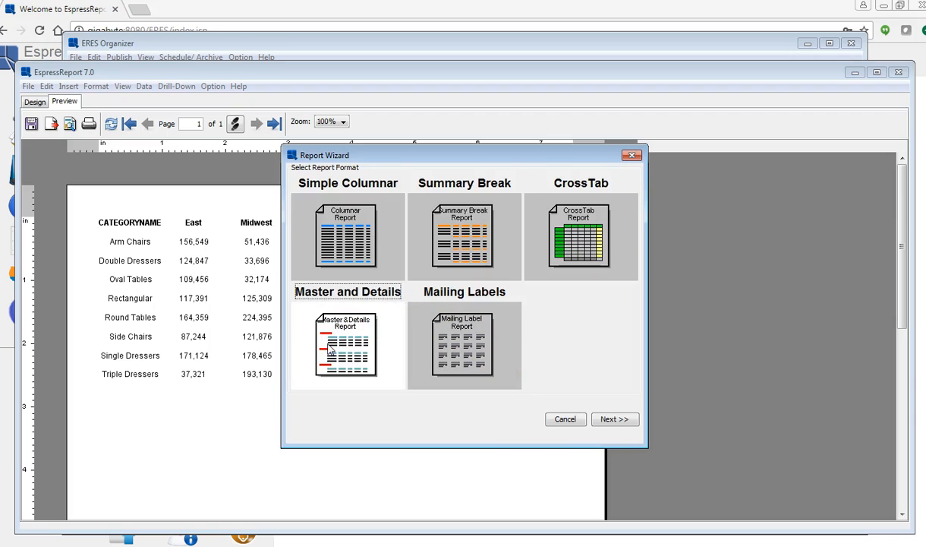
{"action": "left_click", "coordinate": [615, 419]}
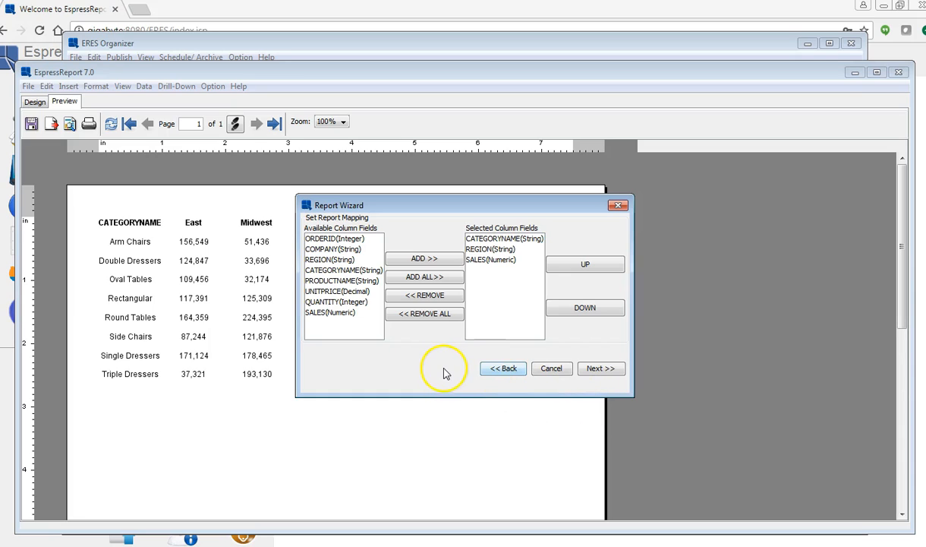
Remove CATEGORYNAME, REGION and SALES from the selected column fields of the report mapping.
{"action": "left_click", "coordinate": [432, 296]}
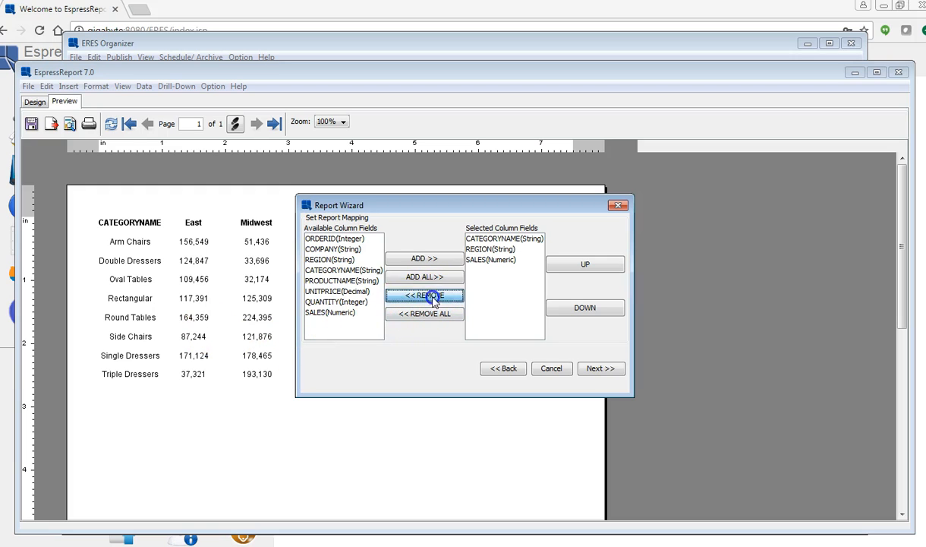
{"action": "left_click", "coordinate": [473, 239]}
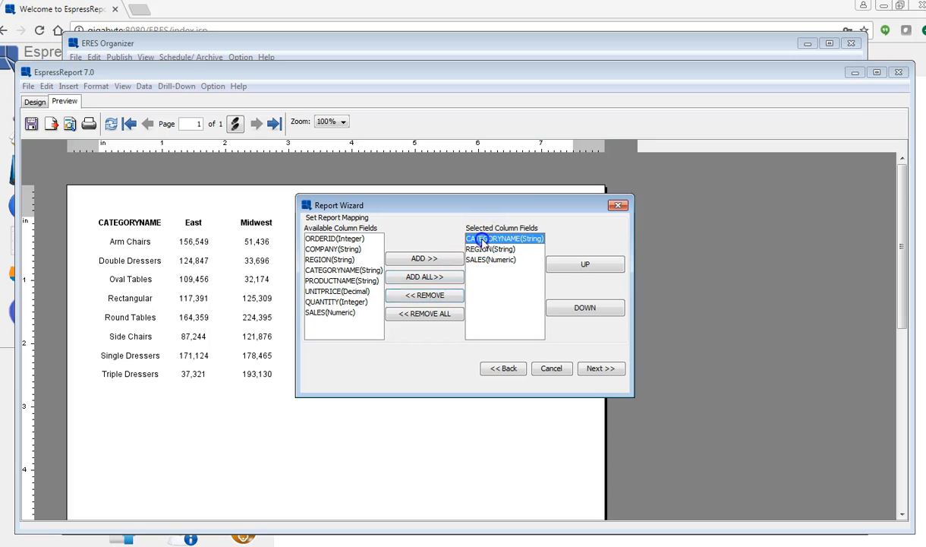
{"action": "left_click", "coordinate": [424, 295]}
{"action": "left_click", "coordinate": [479, 239]}
{"action": "left_click", "coordinate": [424, 294]}
{"action": "left_click", "coordinate": [481, 240]}
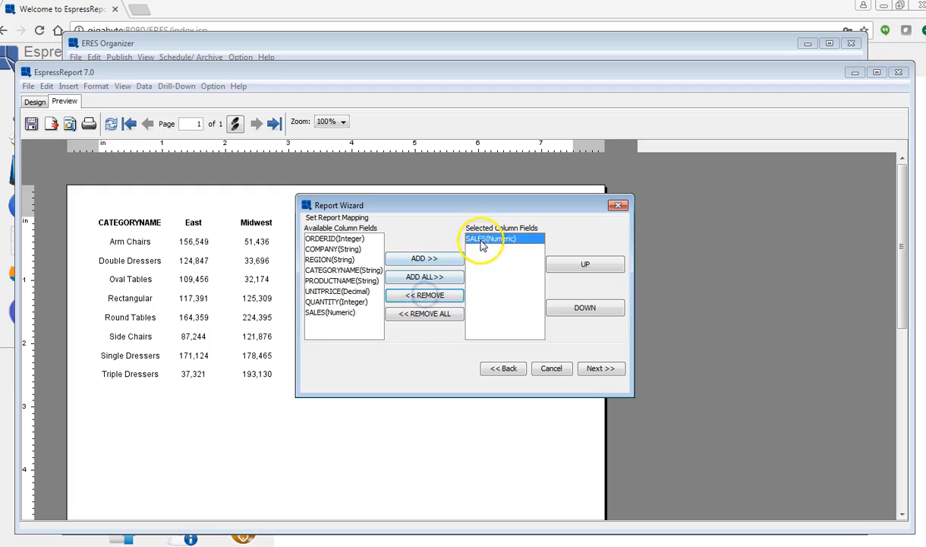
{"action": "left_click", "coordinate": [426, 301]}
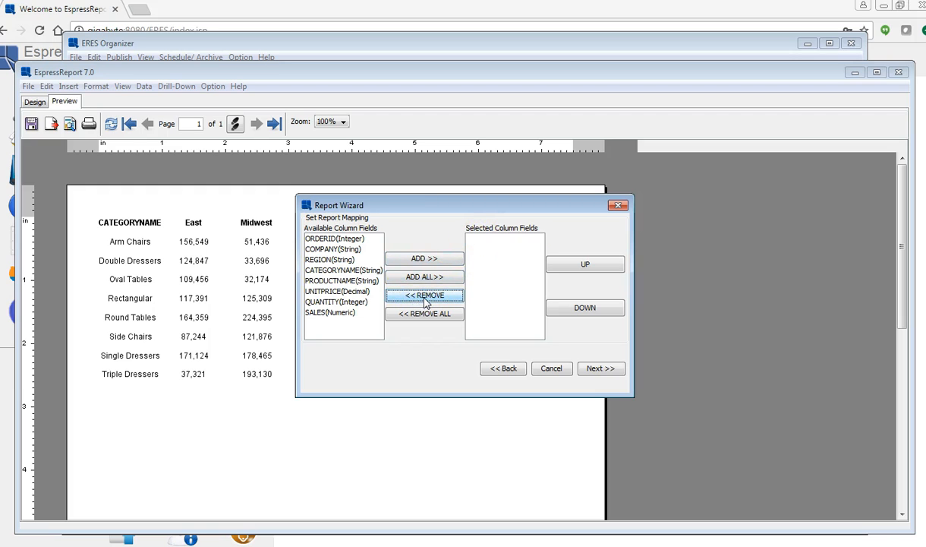
Add ORDERID, COMPANY, QUANTITY, UNITPRICE and SALES, in that order, to the selected column fields.
{"action": "left_click", "coordinate": [334, 238]}
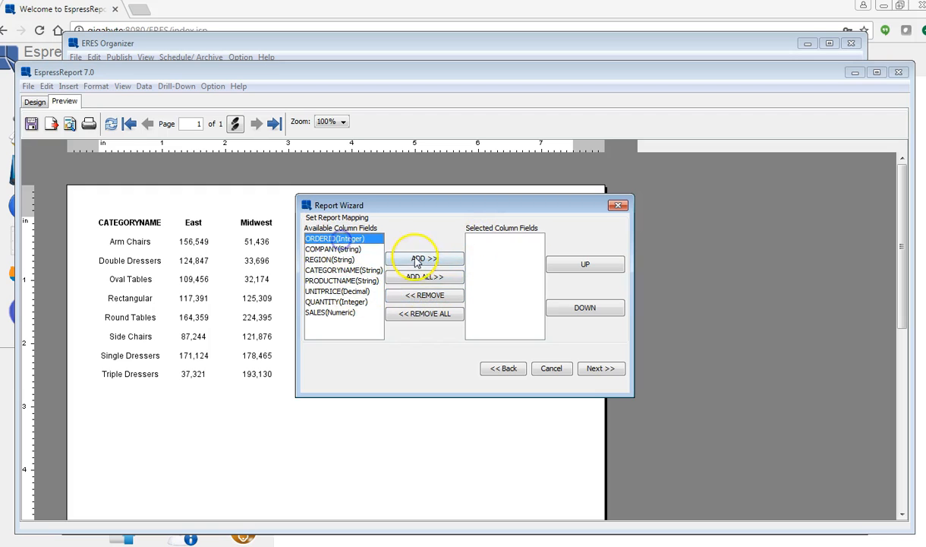
{"action": "left_click", "coordinate": [417, 260]}
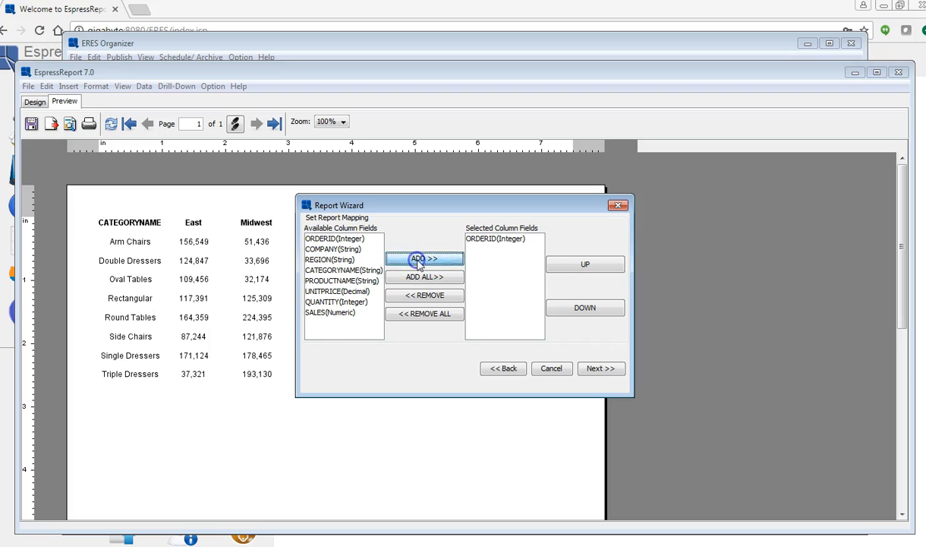
{"action": "left_click", "coordinate": [333, 249]}
{"action": "left_click", "coordinate": [420, 259]}
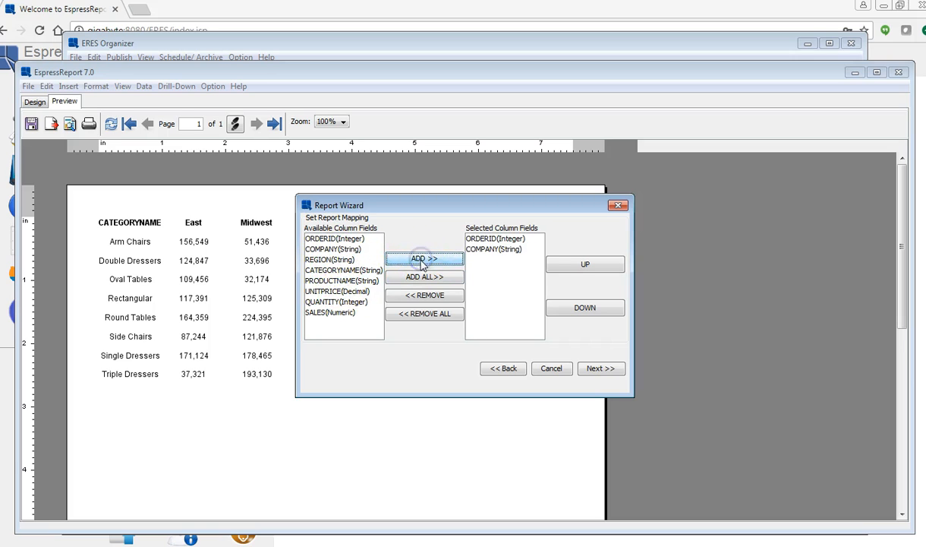
{"action": "left_click", "coordinate": [334, 302]}
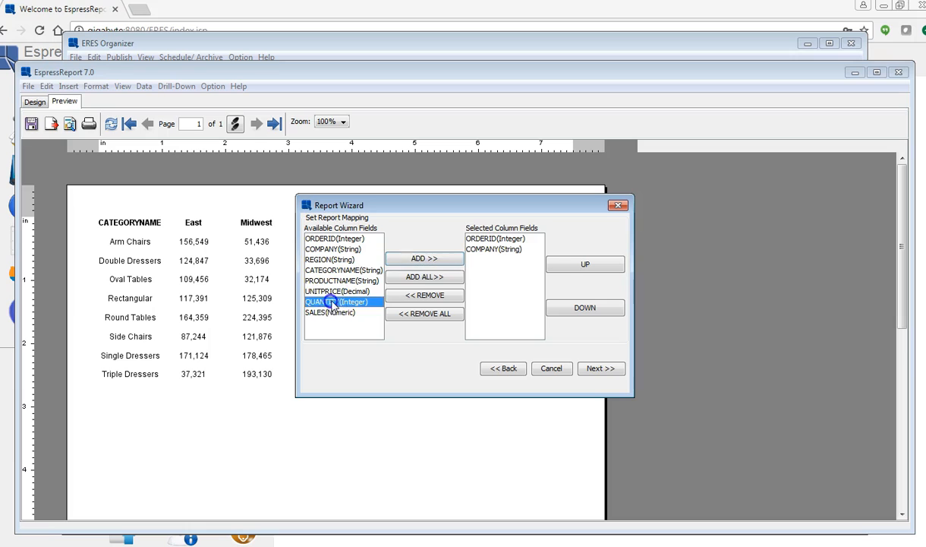
{"action": "left_click", "coordinate": [423, 262]}
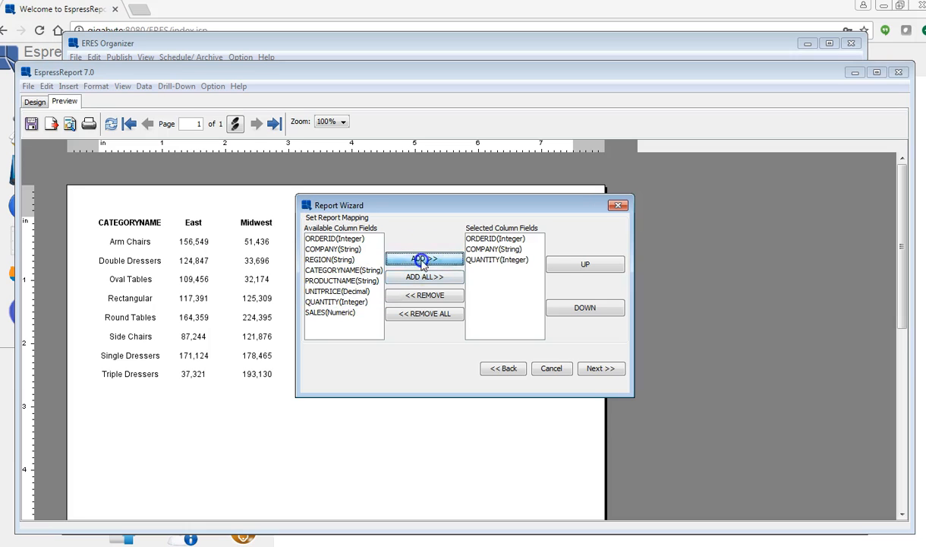
{"action": "left_click", "coordinate": [334, 291]}
{"action": "left_click", "coordinate": [423, 260]}
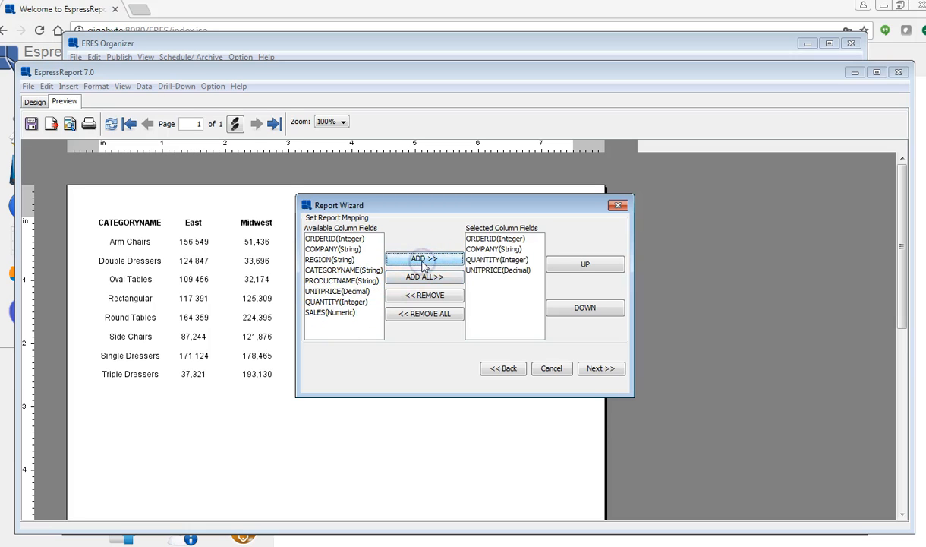
{"action": "left_click", "coordinate": [326, 312]}
{"action": "left_click", "coordinate": [422, 259]}
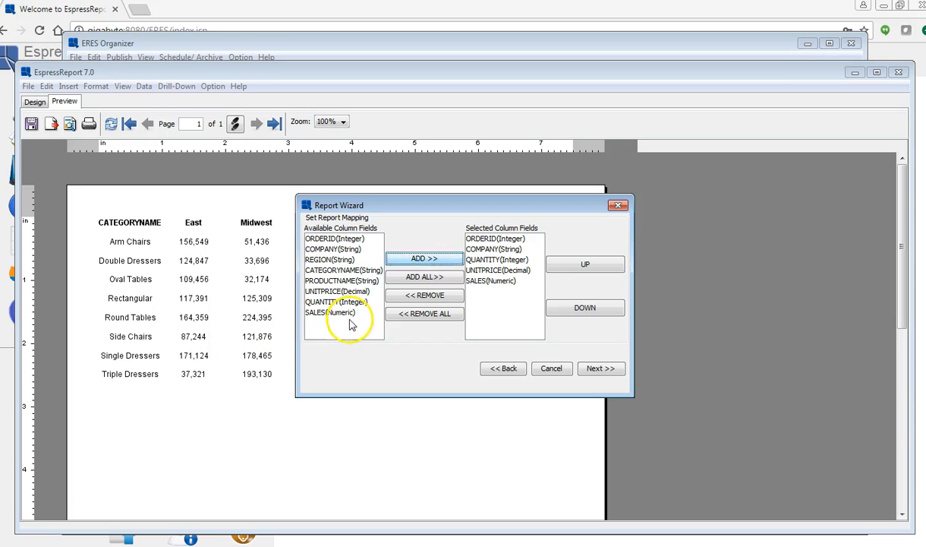
Add PRODUCTNAME to the selected column fields and move it up to sit directly above UNITPRICE.
{"action": "left_click", "coordinate": [335, 281]}
{"action": "left_click", "coordinate": [422, 258]}
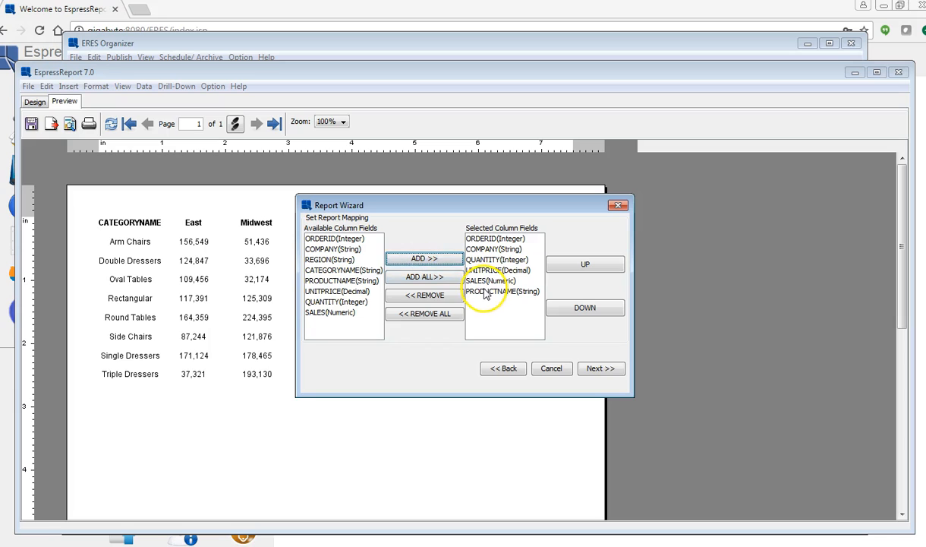
{"action": "left_click", "coordinate": [486, 292]}
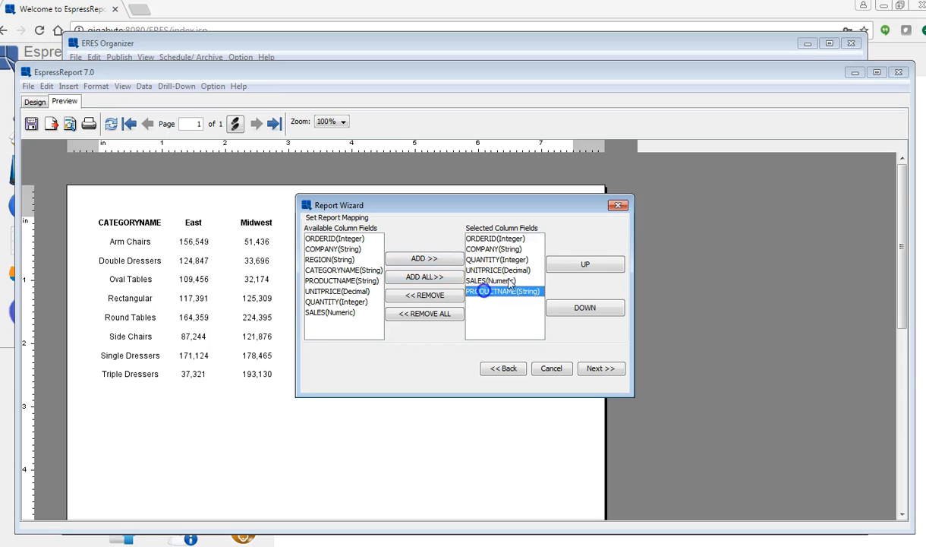
{"action": "left_click", "coordinate": [577, 264]}
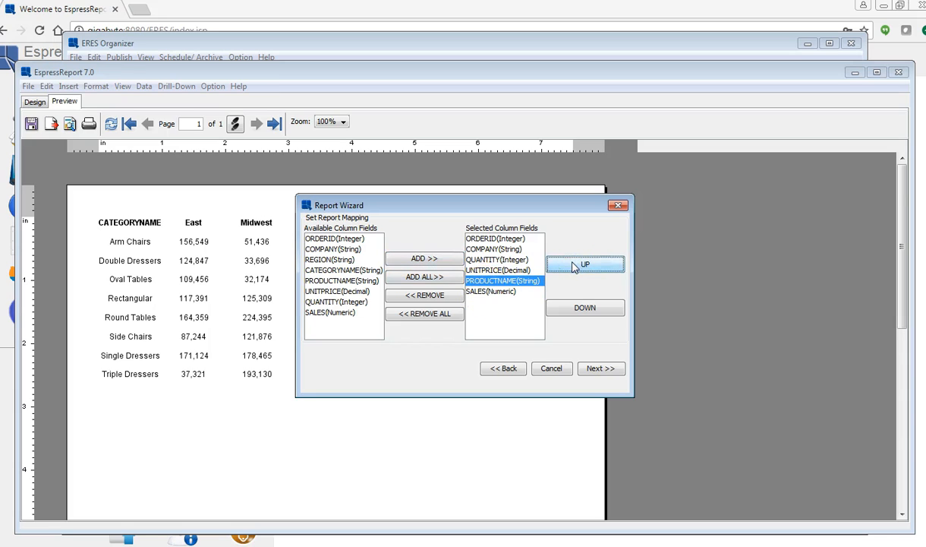
{"action": "left_click", "coordinate": [577, 264]}
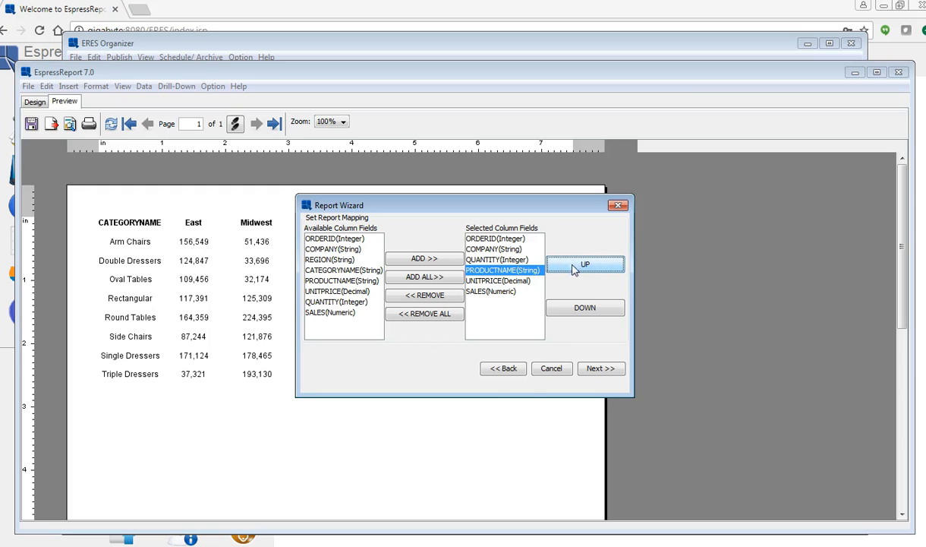
Mark COMPANY as a master field and continue to the report elements, accepting the loss of format and options.
{"action": "left_click", "coordinate": [612, 374]}
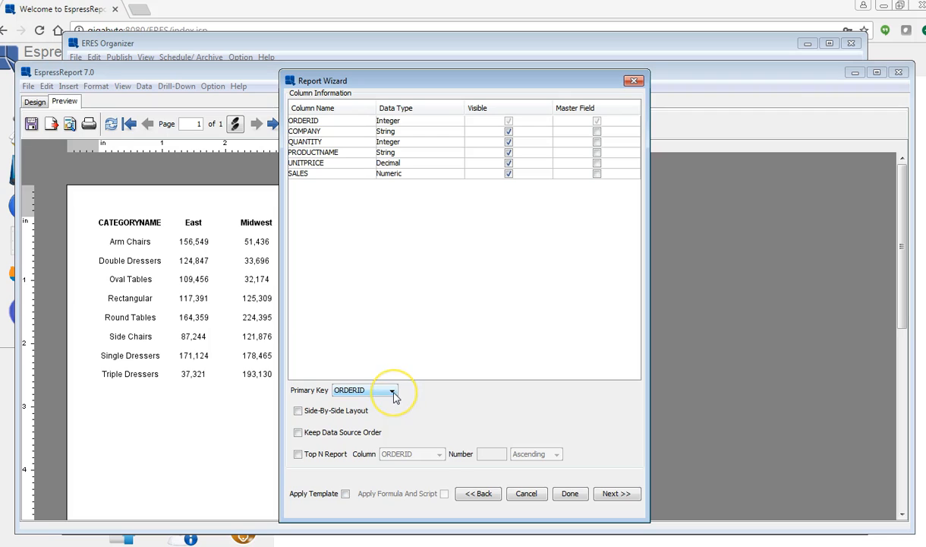
{"action": "left_click", "coordinate": [597, 132]}
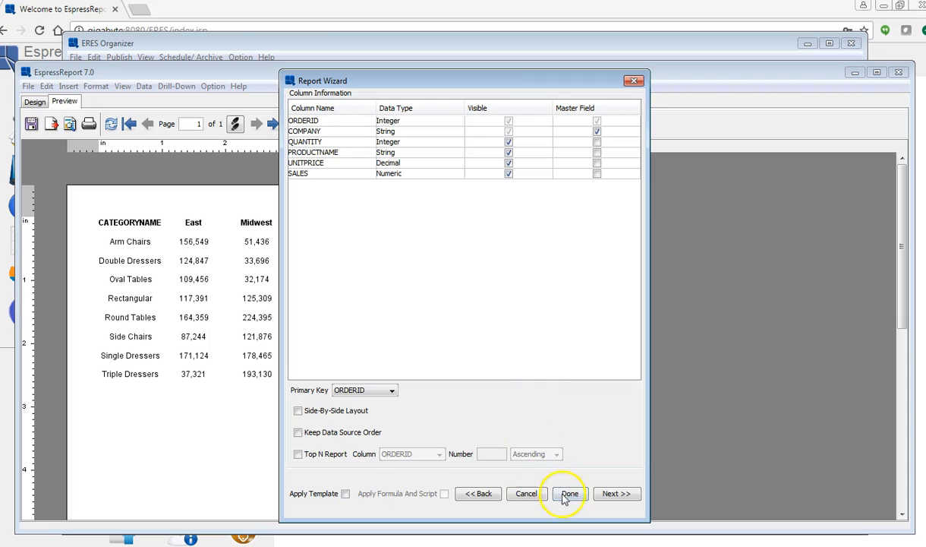
{"action": "left_click", "coordinate": [617, 494]}
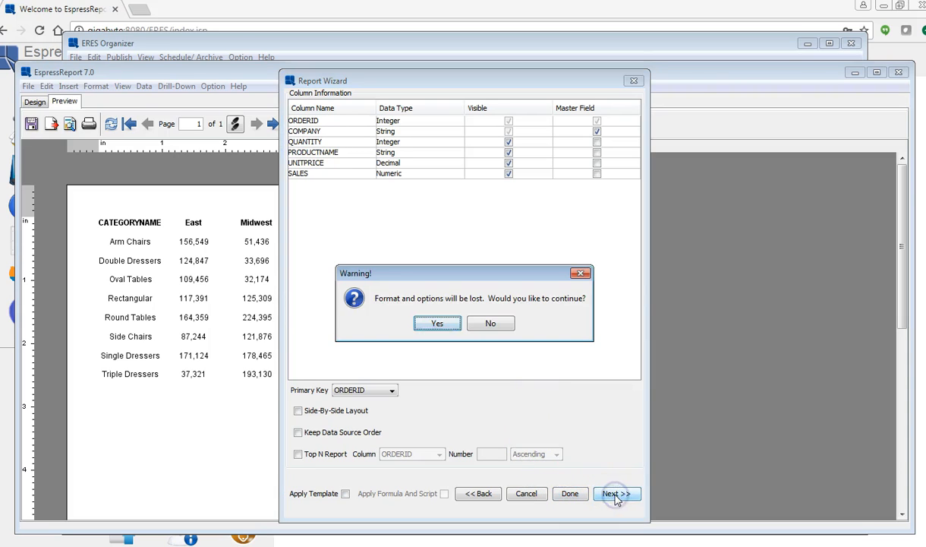
{"action": "left_click", "coordinate": [439, 325]}
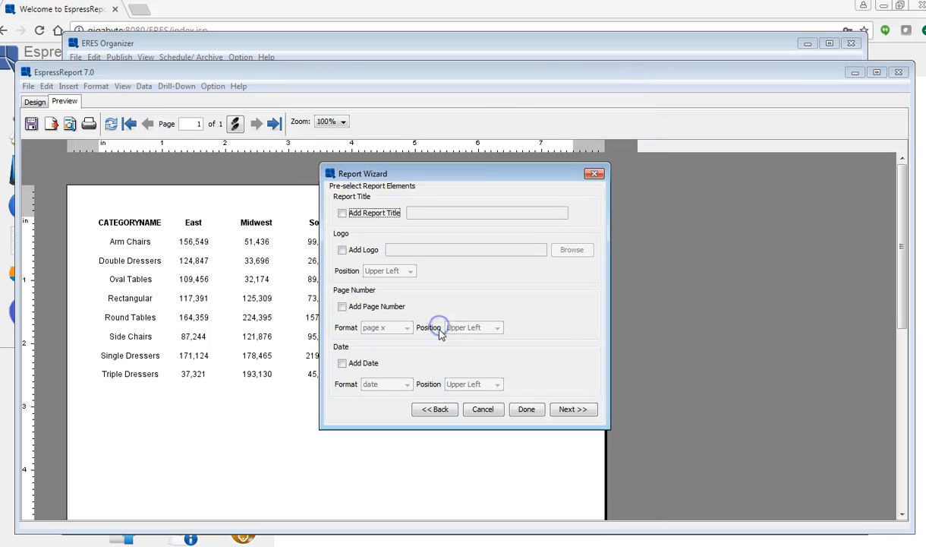
Add the report title "Order Details" and a page number in "page x of y" format at the Lower Left.
{"action": "left_click", "coordinate": [342, 214]}
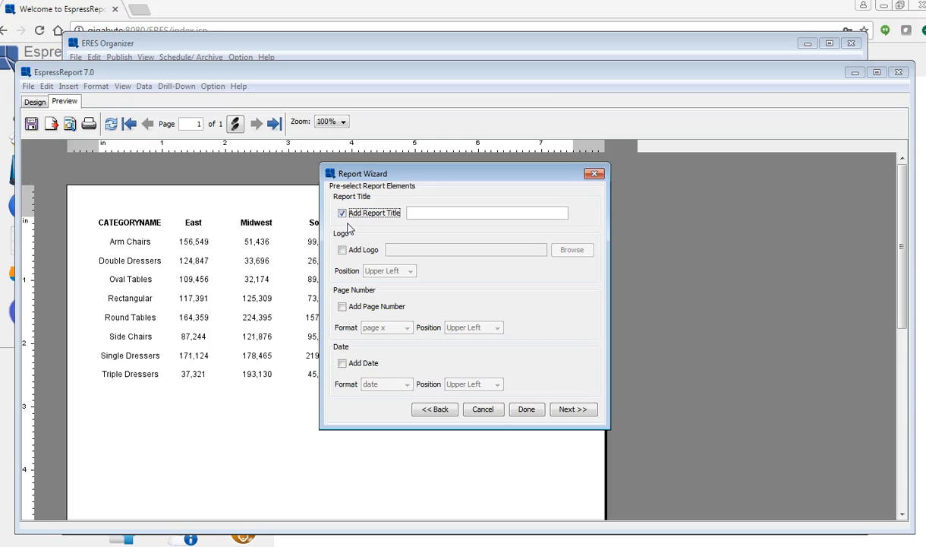
{"action": "left_click", "coordinate": [429, 213]}
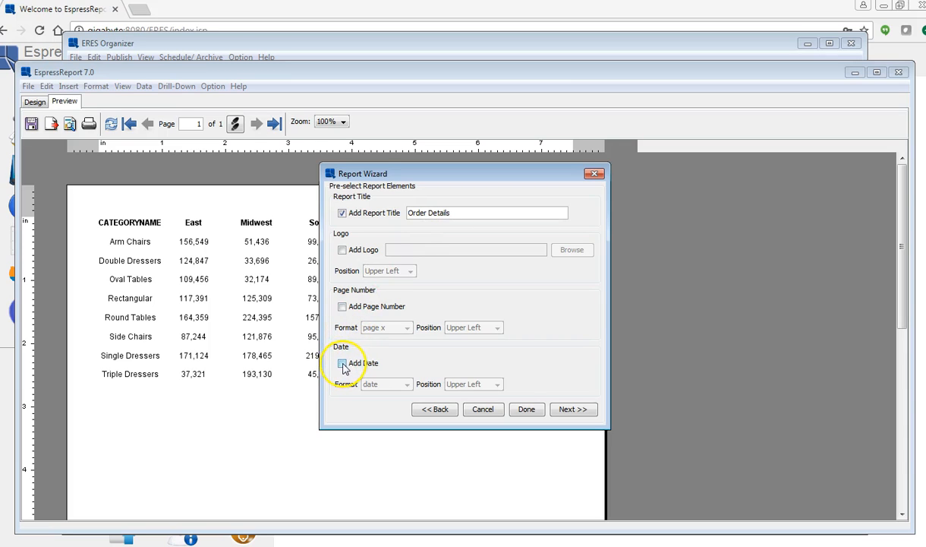
{"action": "left_click", "coordinate": [342, 307]}
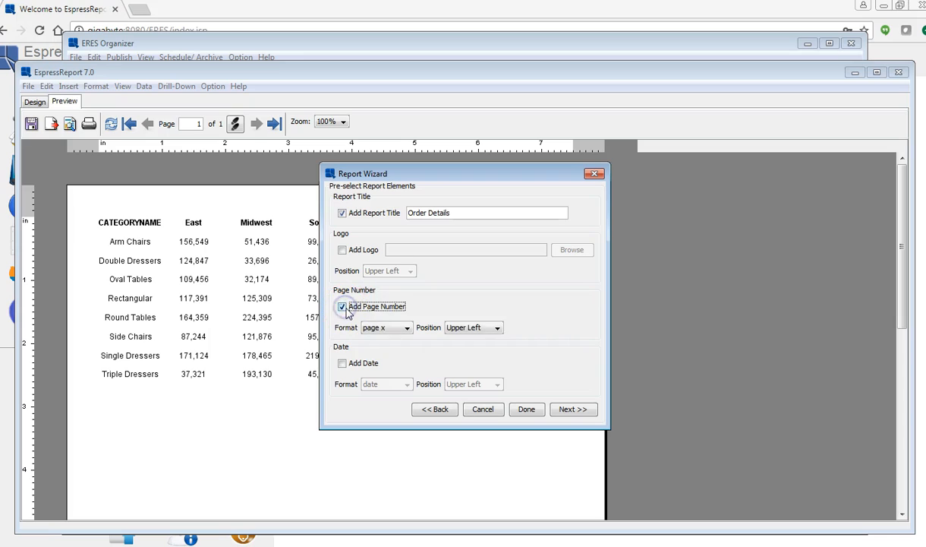
{"action": "left_click", "coordinate": [407, 328]}
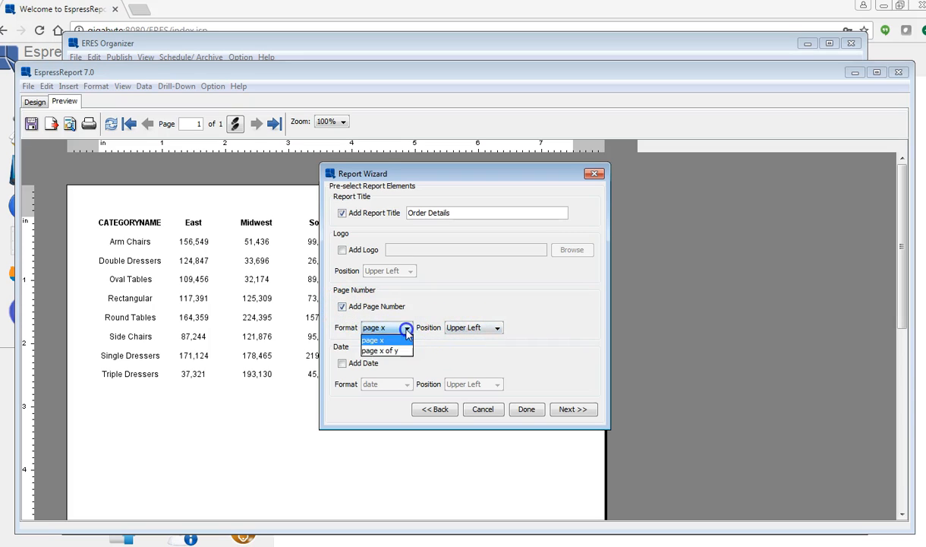
{"action": "left_click", "coordinate": [405, 351]}
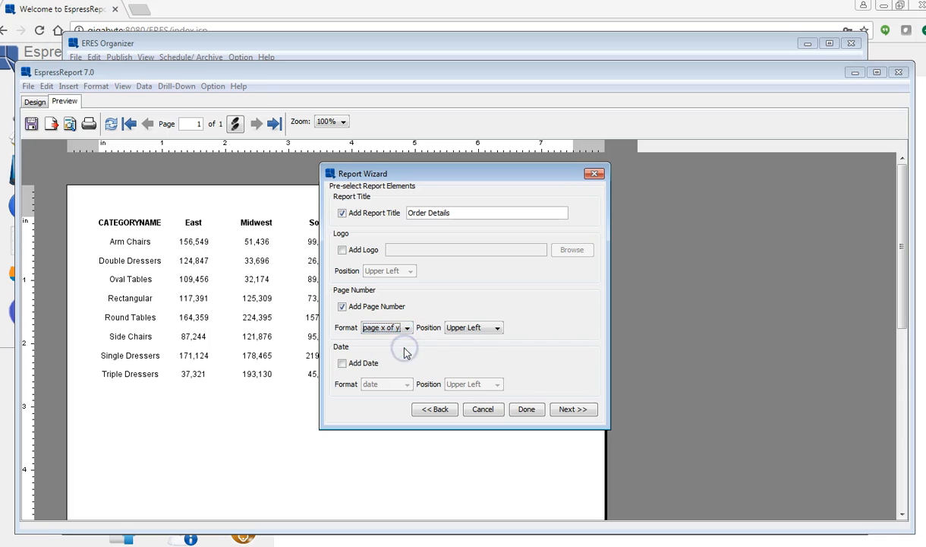
{"action": "left_click", "coordinate": [491, 331]}
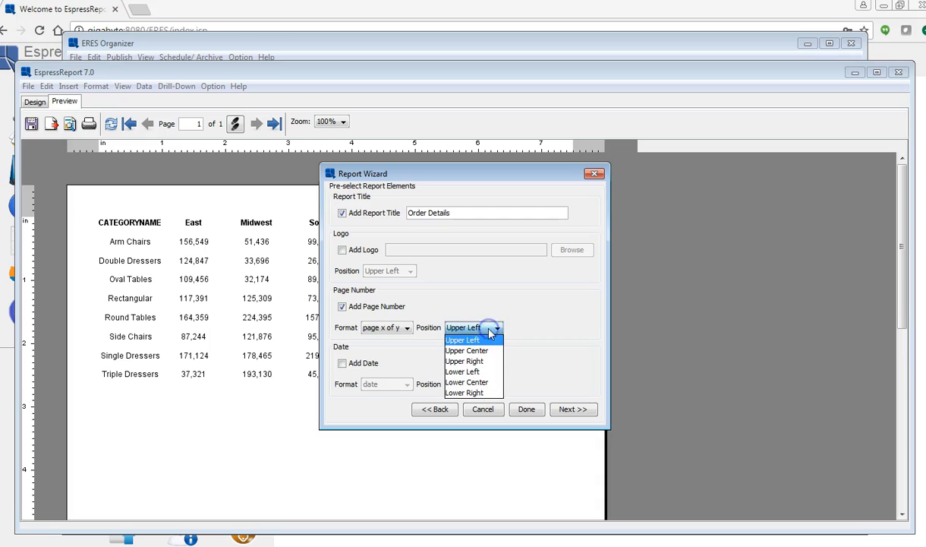
{"action": "left_click", "coordinate": [478, 373]}
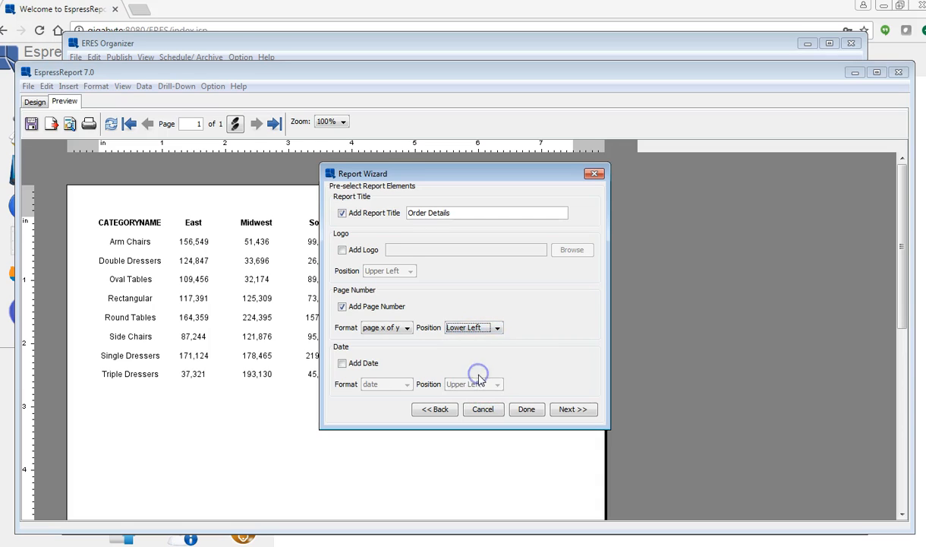
Add a date at the Lower Right and finish the report with the Block Left-Align style.
{"action": "left_click", "coordinate": [342, 364]}
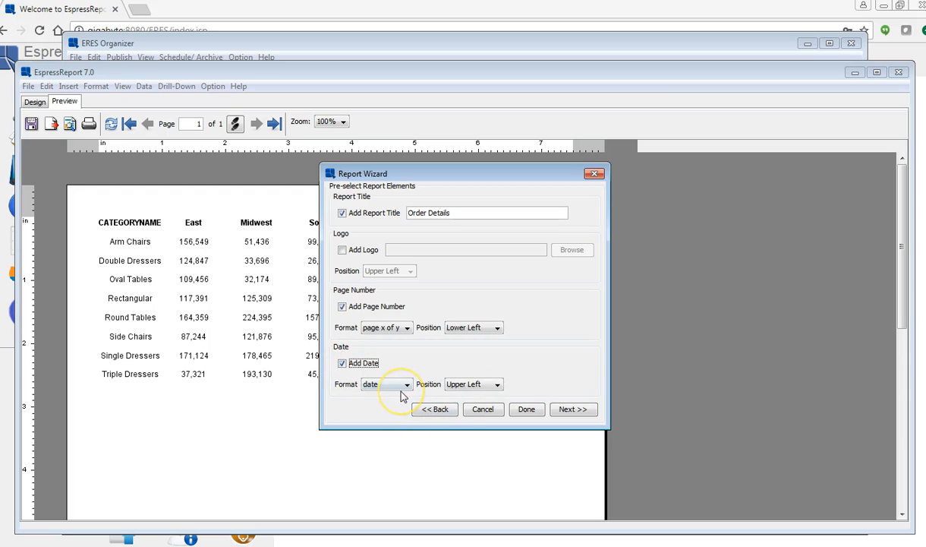
{"action": "left_click", "coordinate": [478, 385]}
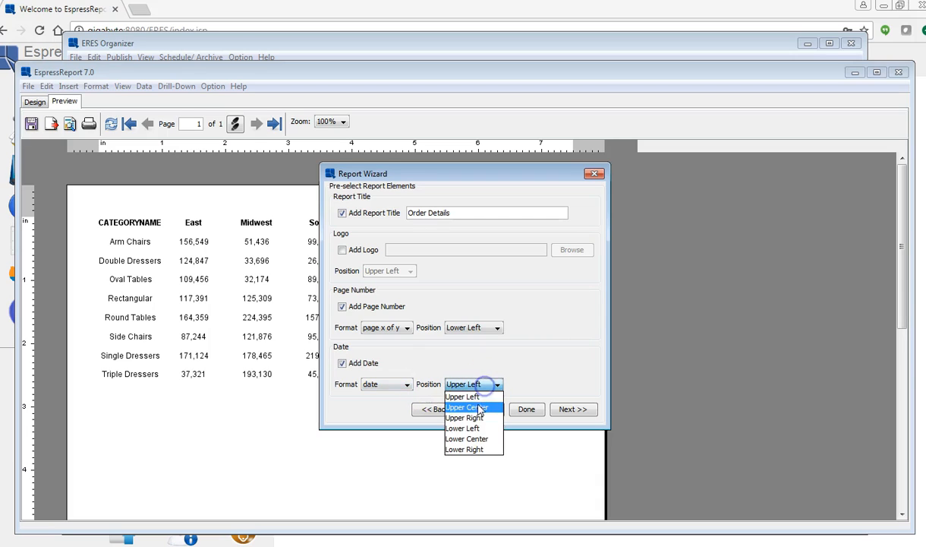
{"action": "left_click", "coordinate": [473, 449]}
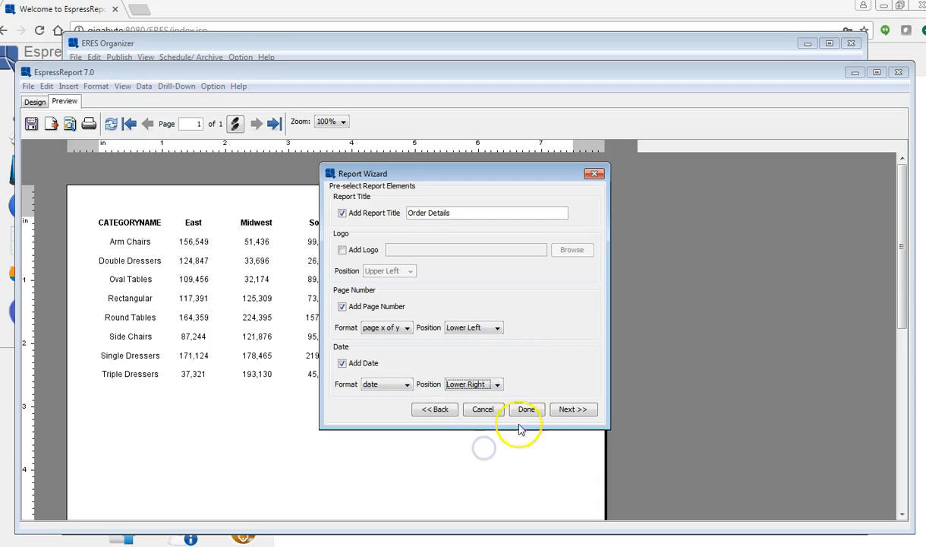
{"action": "left_click", "coordinate": [563, 414]}
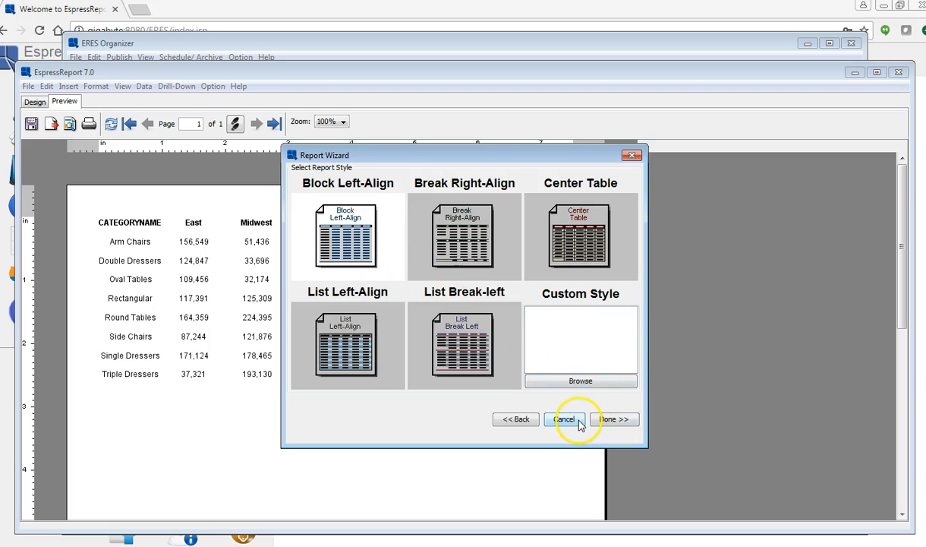
{"action": "left_click", "coordinate": [612, 426]}
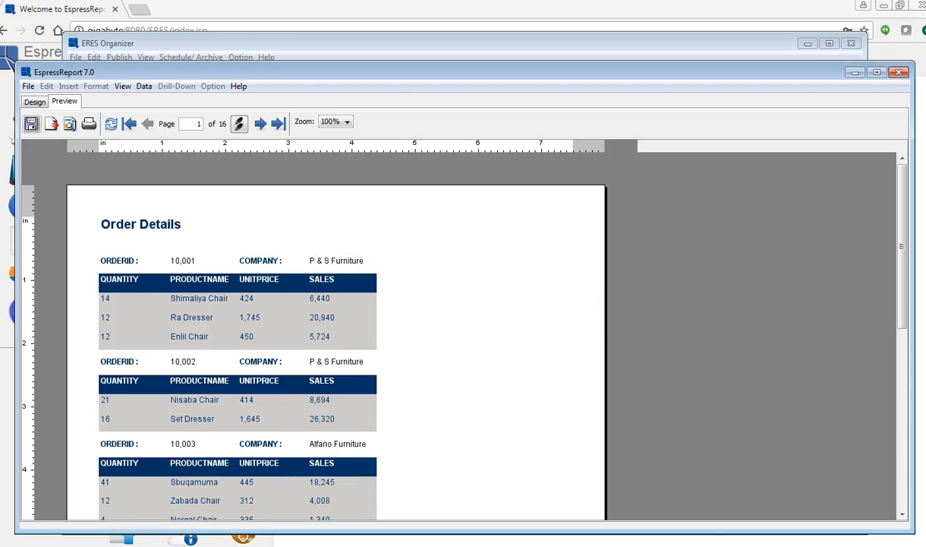
Save the report as ReportFiles/QuickStart4, insert it into the QuickStart_Examples organizer folder, and close the report designer.
{"action": "left_click", "coordinate": [34, 101]}
{"action": "left_click", "coordinate": [28, 86]}
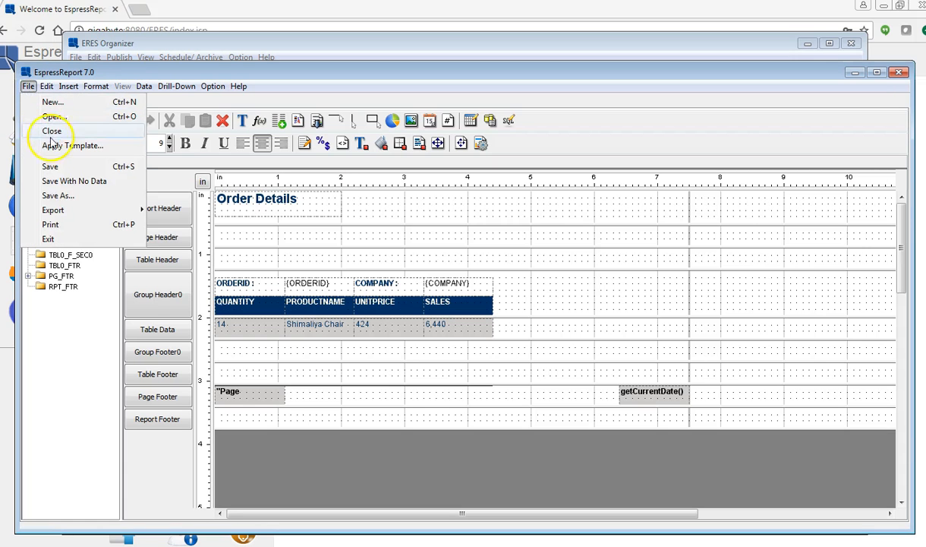
{"action": "left_click", "coordinate": [61, 195]}
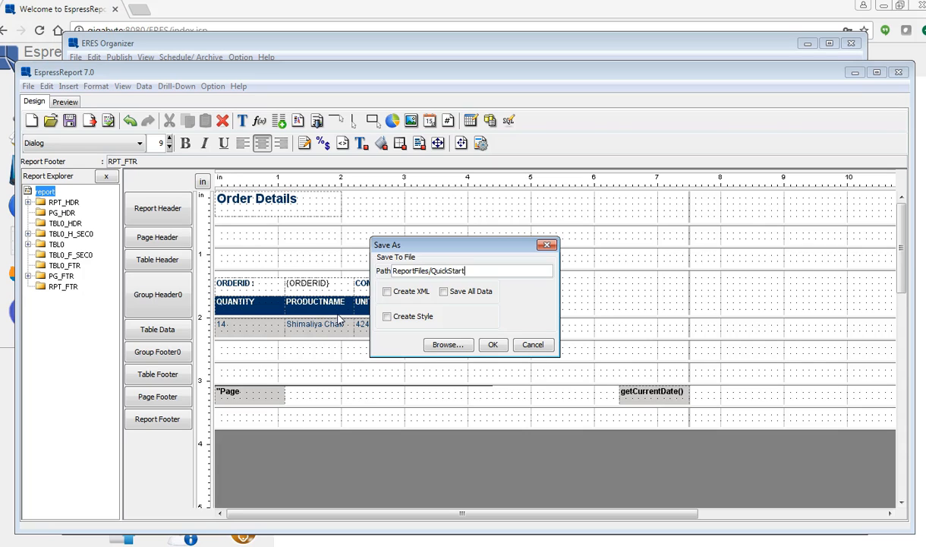
{"action": "left_click", "coordinate": [491, 343]}
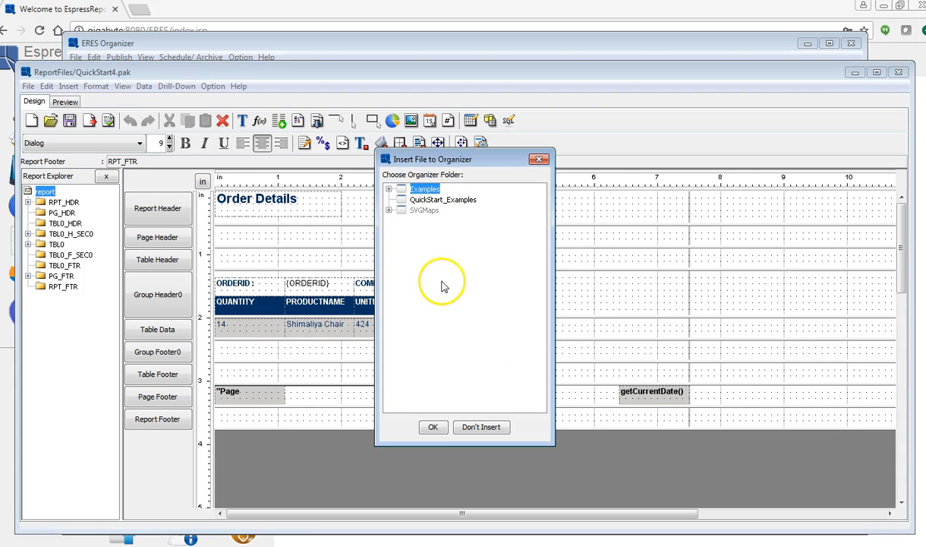
{"action": "left_click", "coordinate": [442, 201]}
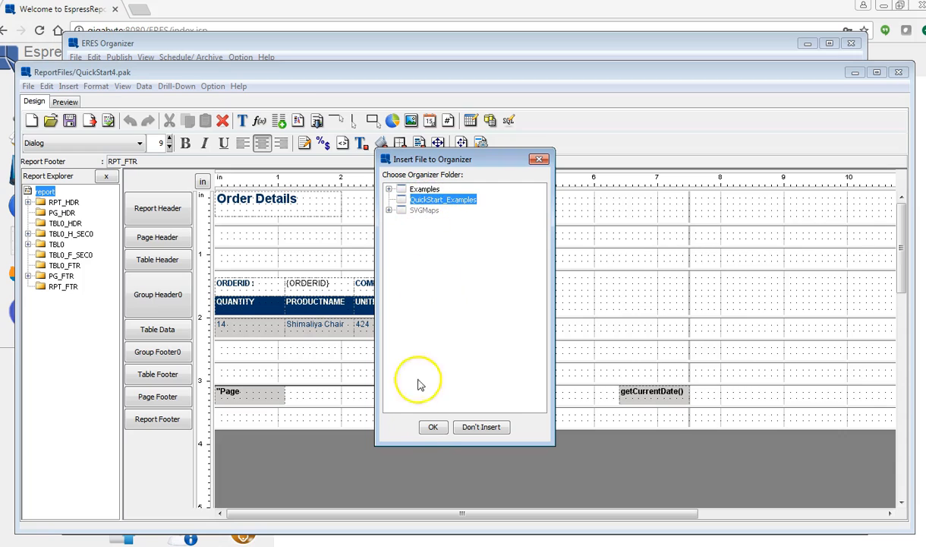
{"action": "left_click", "coordinate": [434, 430]}
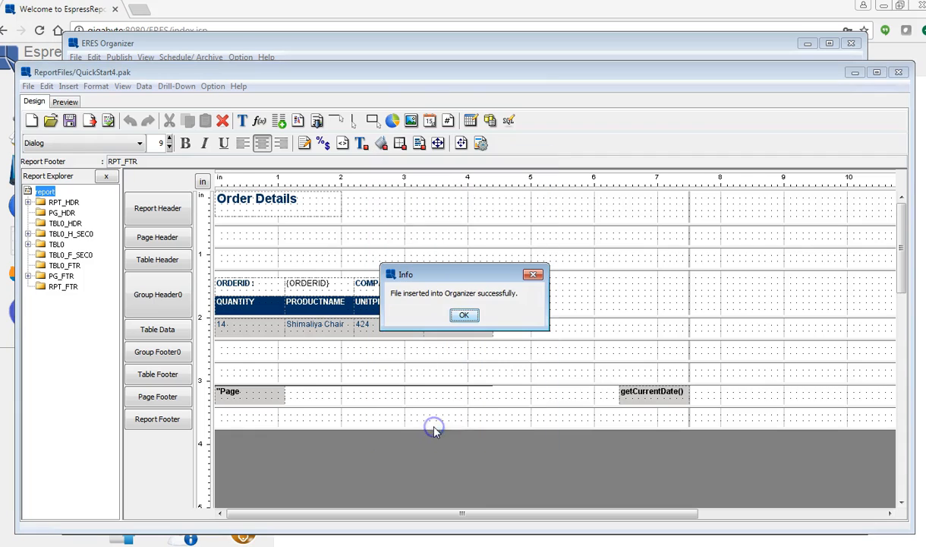
{"action": "left_click", "coordinate": [464, 316]}
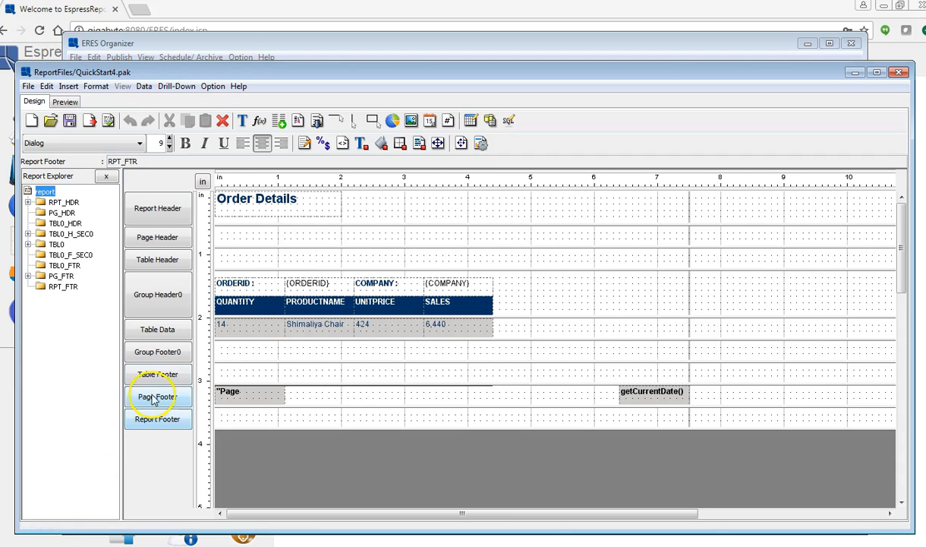
{"action": "left_click", "coordinate": [900, 73]}
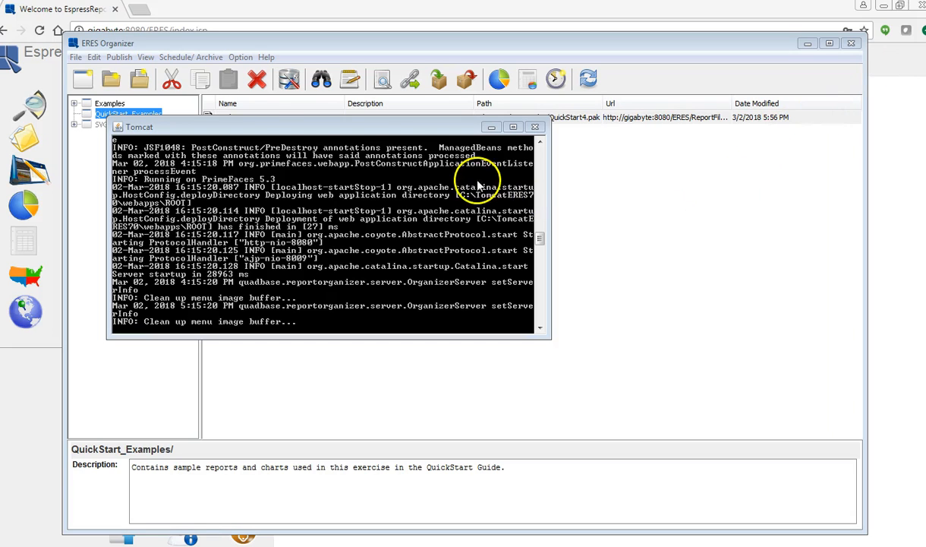
Open the Sample.xml data registry and bring up the column selection for Woodview (HSQL)'s Invoicing data view.
{"action": "left_click", "coordinate": [287, 80]}
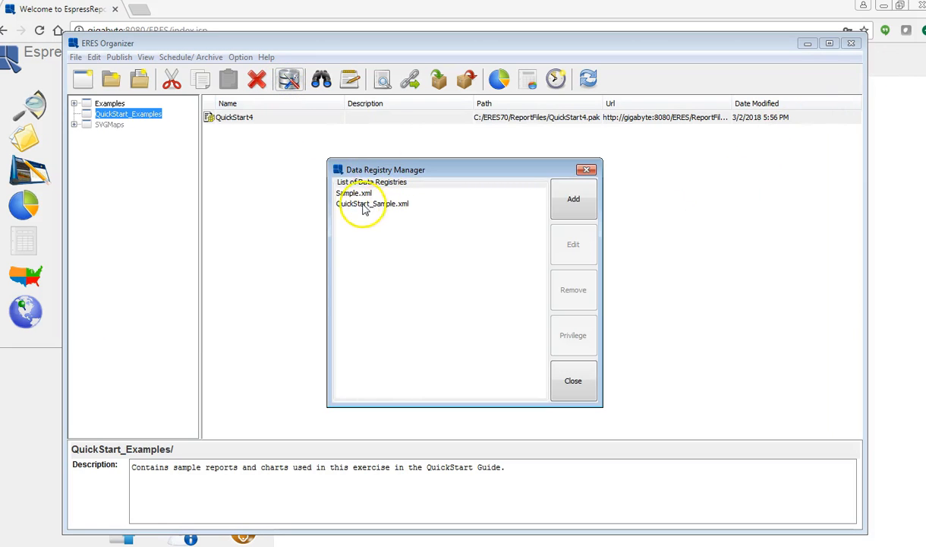
{"action": "left_click", "coordinate": [354, 194]}
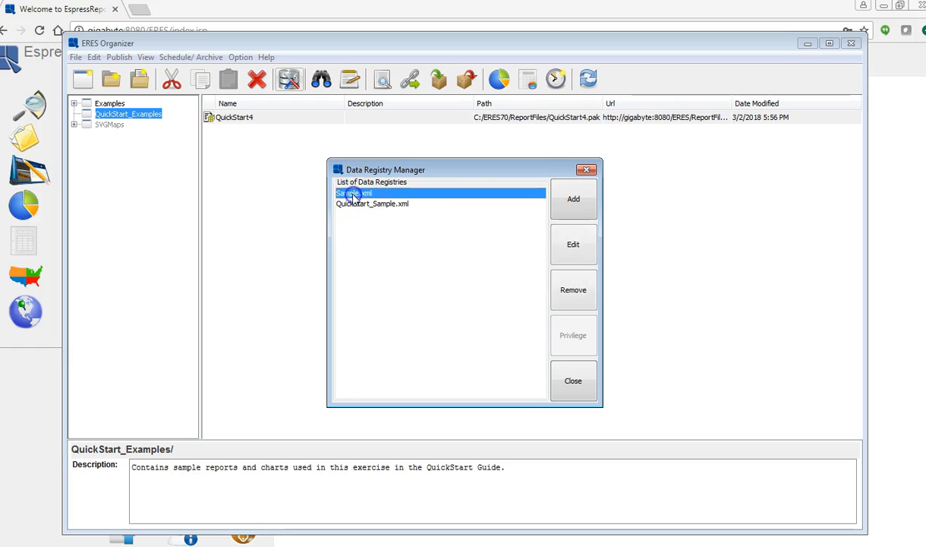
{"action": "left_click", "coordinate": [575, 245]}
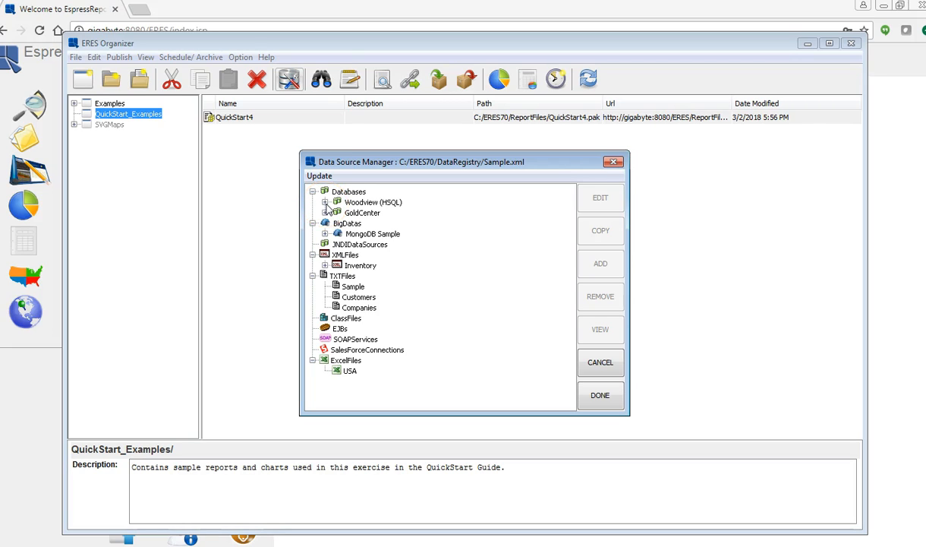
{"action": "left_click", "coordinate": [325, 202]}
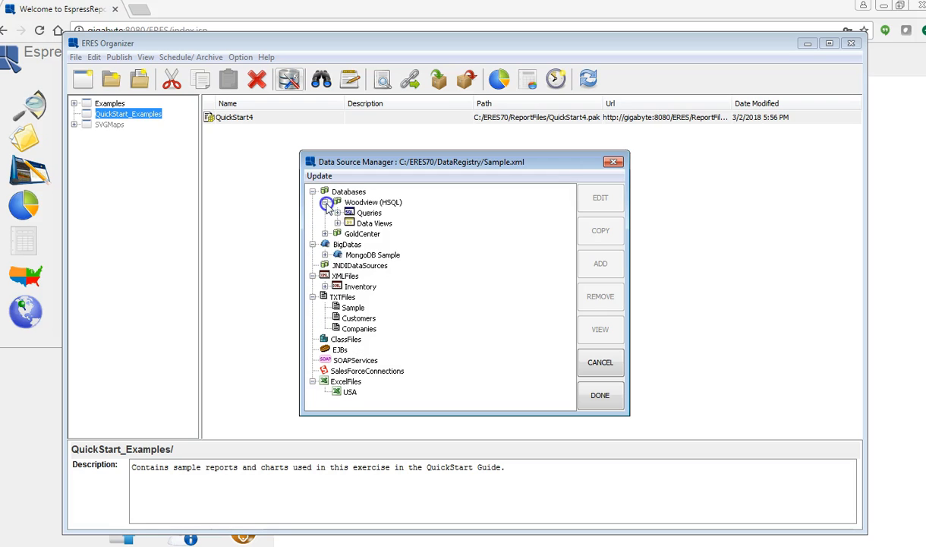
{"action": "left_click", "coordinate": [337, 223]}
{"action": "left_click", "coordinate": [384, 234]}
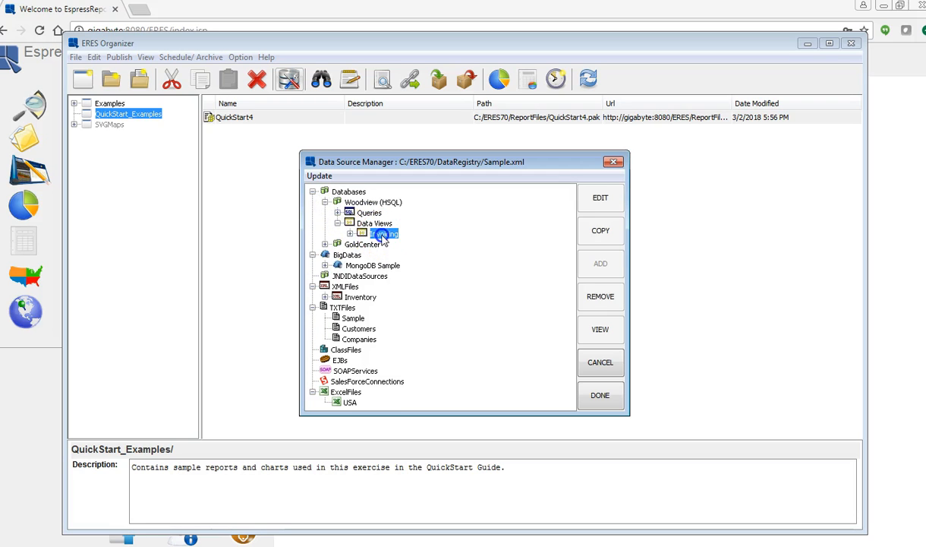
{"action": "left_click", "coordinate": [599, 331]}
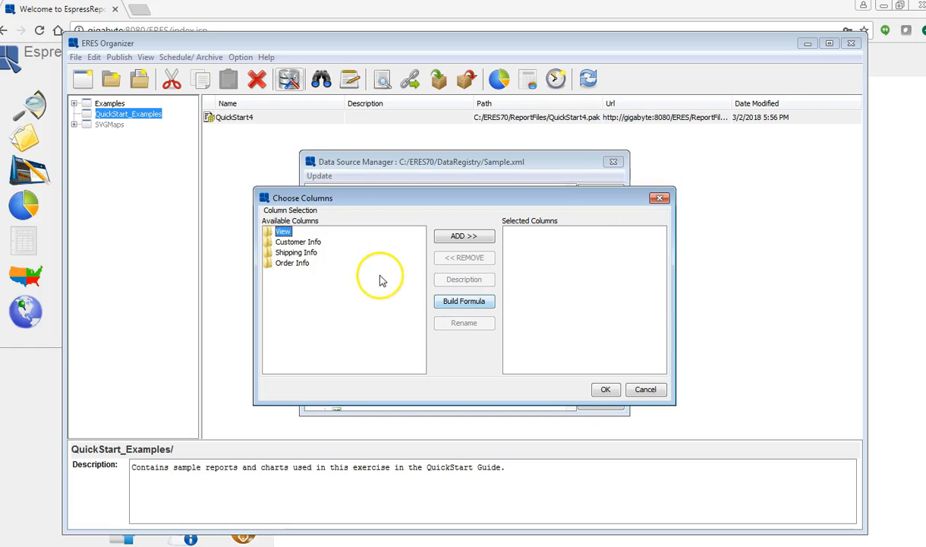
Choose Ship To, Ship Address, Ship City, Ship State and Ship Zip from Shipping Info as the data view's columns.
{"action": "left_click", "coordinate": [287, 255]}
{"action": "double_click", "coordinate": [287, 258]}
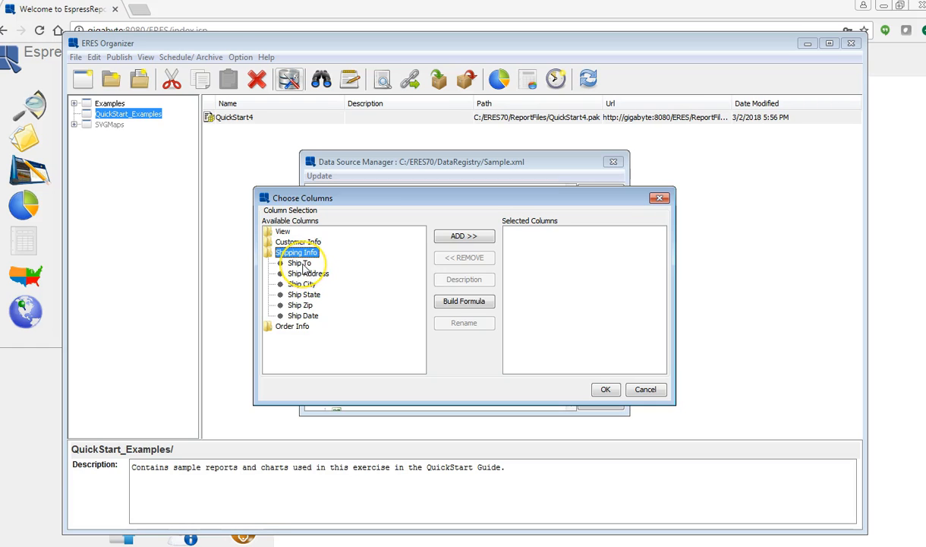
{"action": "left_click", "coordinate": [300, 263]}
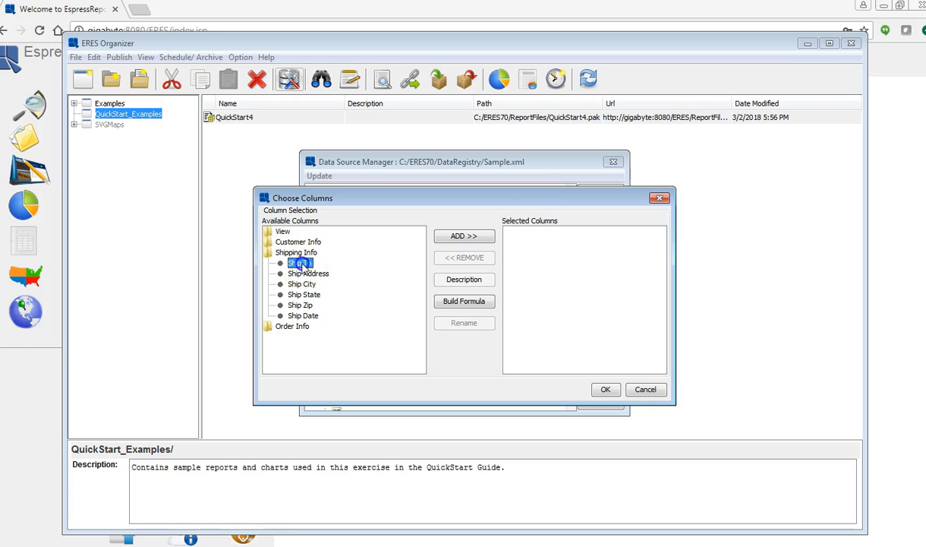
{"action": "left_click", "coordinate": [464, 236]}
{"action": "double_click", "coordinate": [304, 275]}
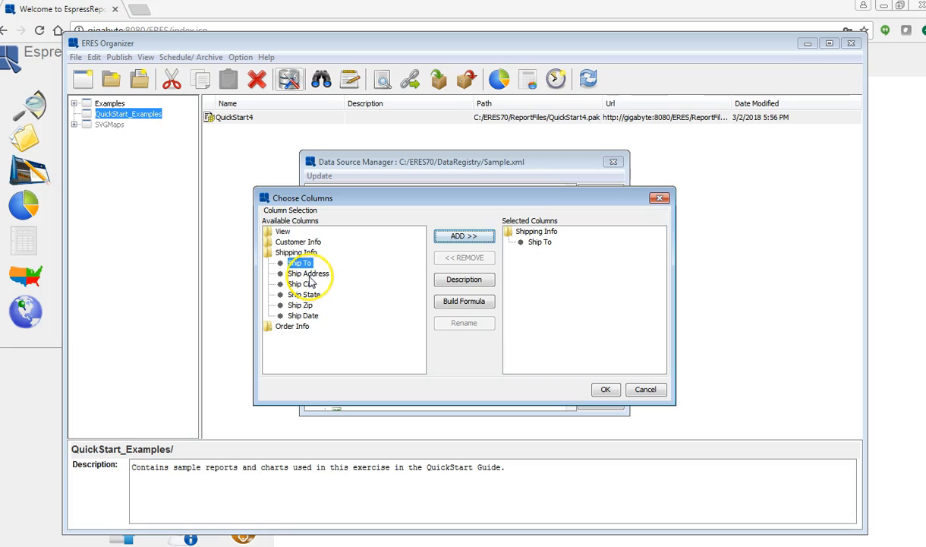
{"action": "left_click", "coordinate": [305, 286]}
{"action": "double_click", "coordinate": [302, 285]}
{"action": "left_click", "coordinate": [308, 296]}
{"action": "left_click", "coordinate": [310, 305]}
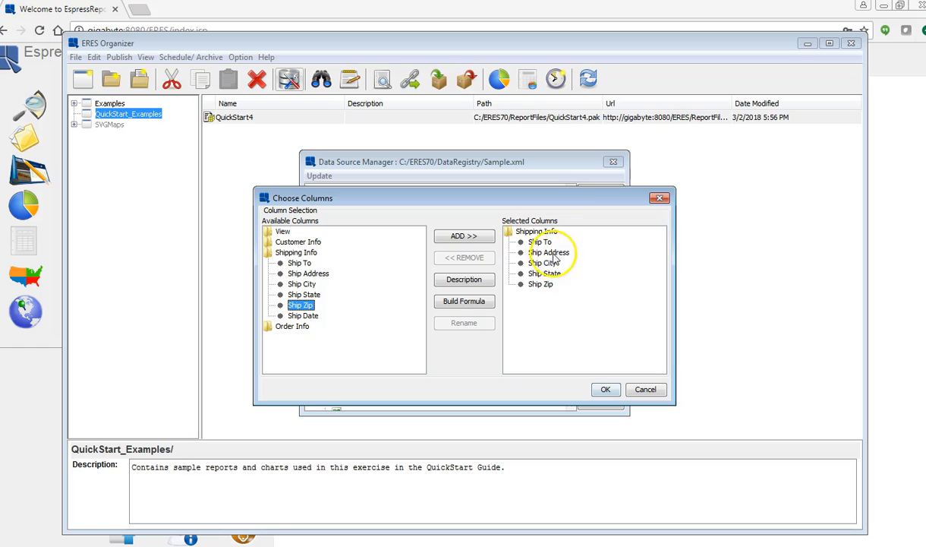
{"action": "left_click", "coordinate": [606, 388]}
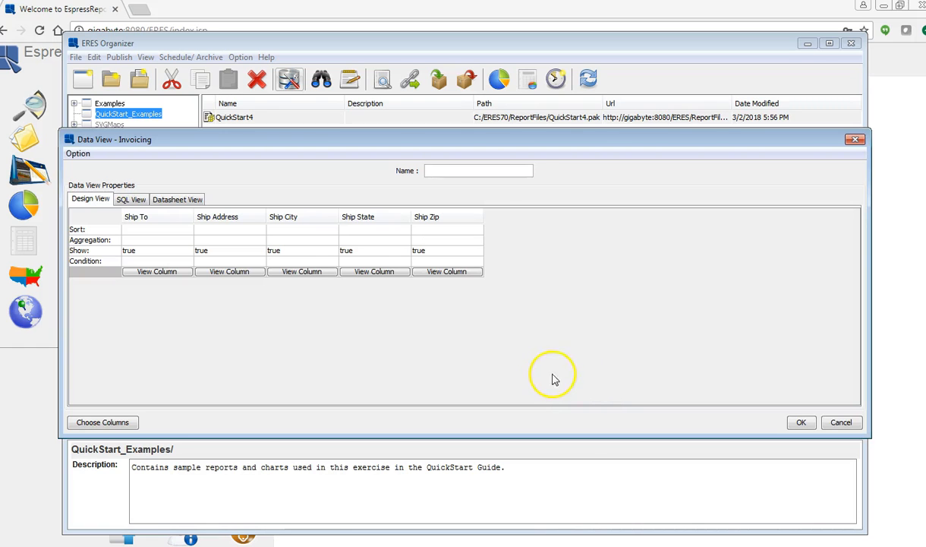
Name the Invoicing data view query MiailLabel and run it.
{"action": "left_click", "coordinate": [465, 171]}
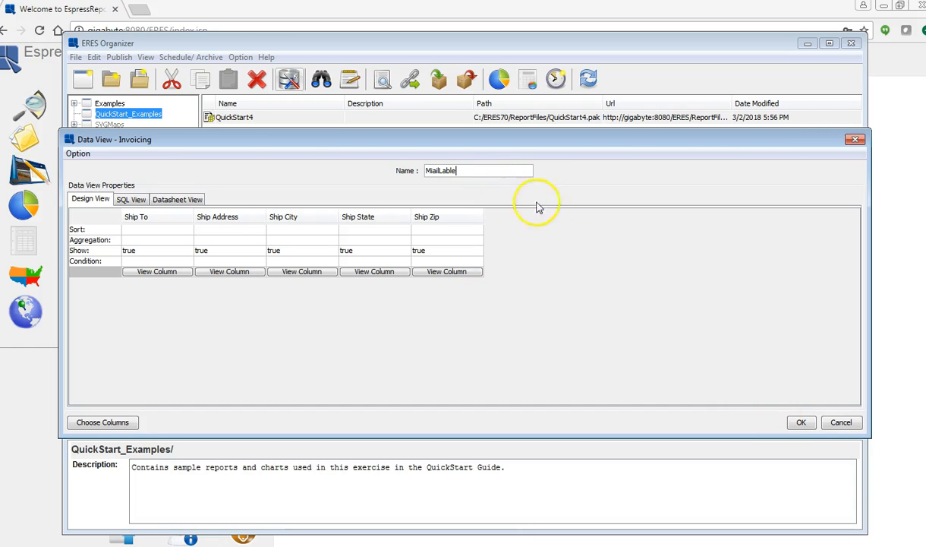
{"action": "left_click", "coordinate": [499, 174]}
{"action": "type", "text": "el"}
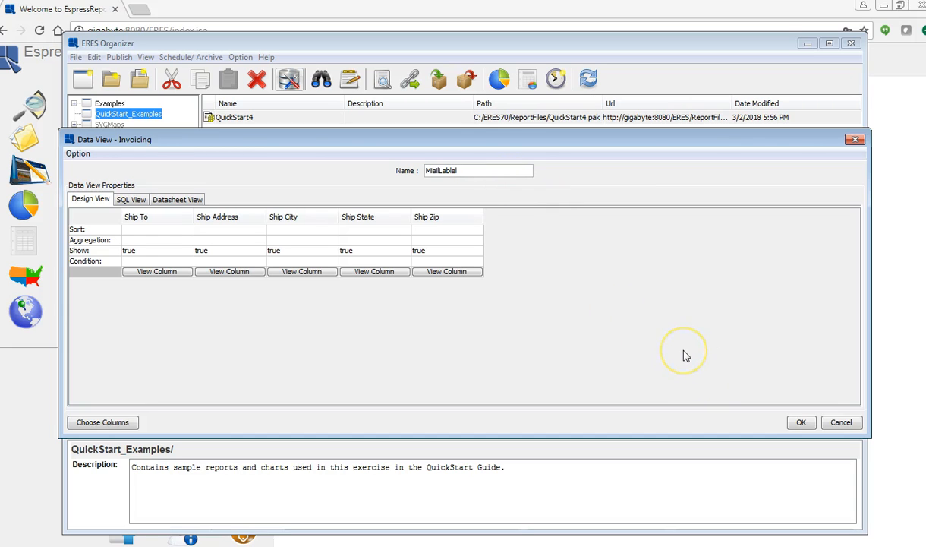
{"action": "type", "text": "el"}
{"action": "left_click", "coordinate": [801, 423]}
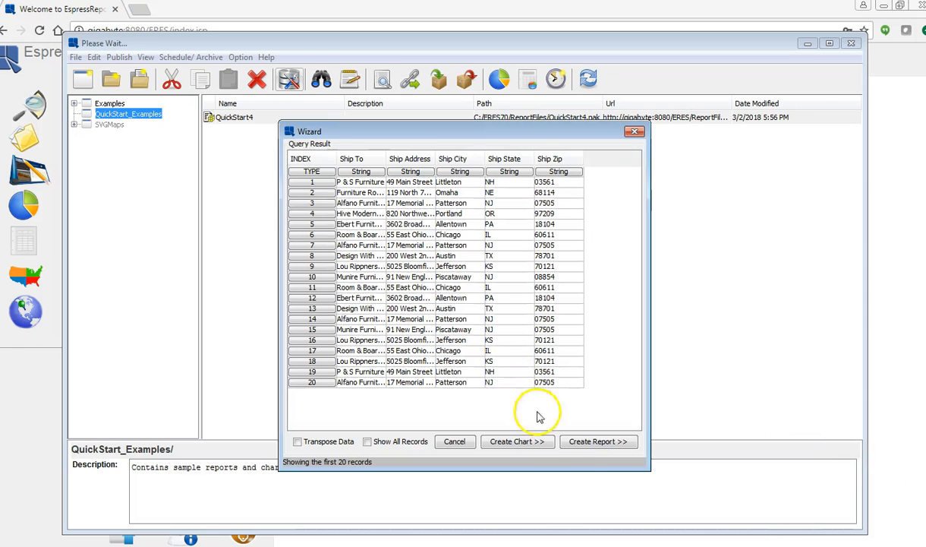
Create a Mailing Labels report from the query result with all five Ship columns selected and visible.
{"action": "left_click", "coordinate": [584, 442]}
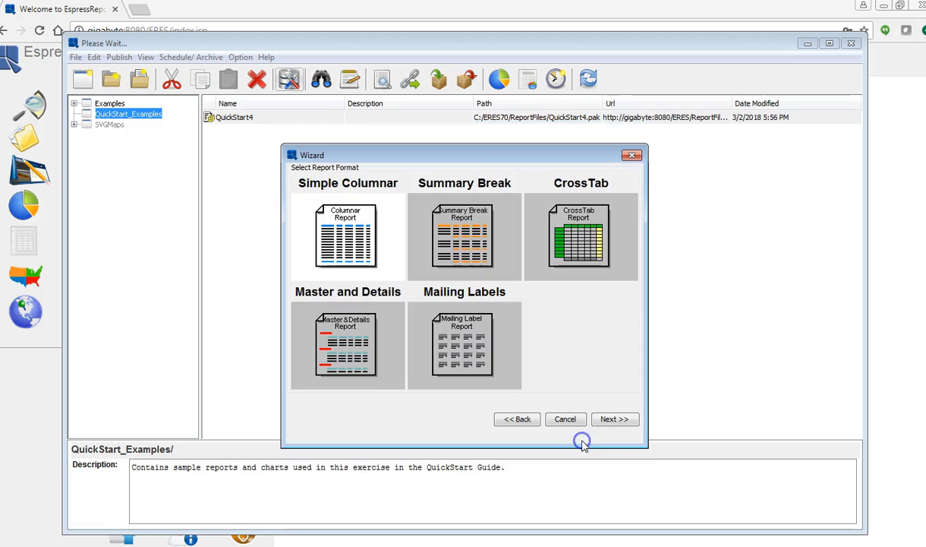
{"action": "left_click", "coordinate": [481, 369]}
{"action": "left_click", "coordinate": [615, 419]}
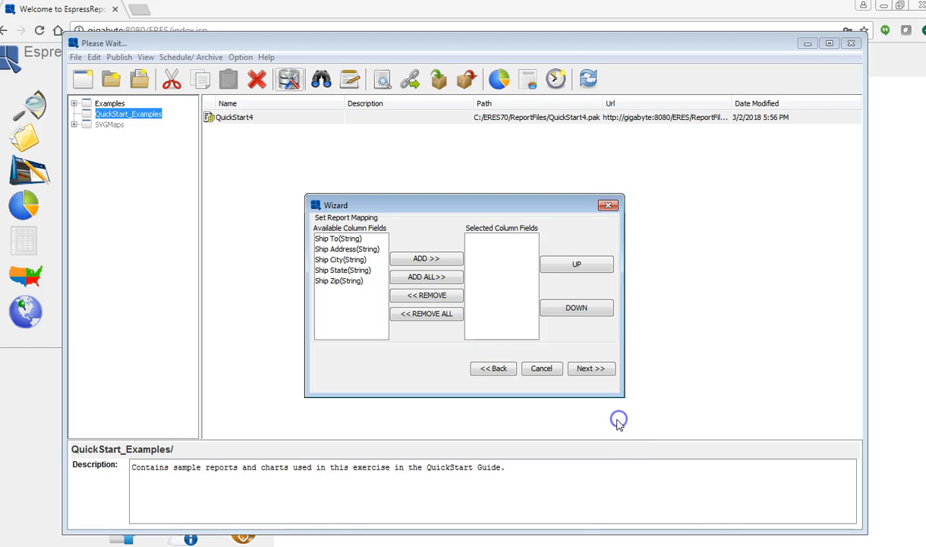
{"action": "left_click", "coordinate": [429, 278]}
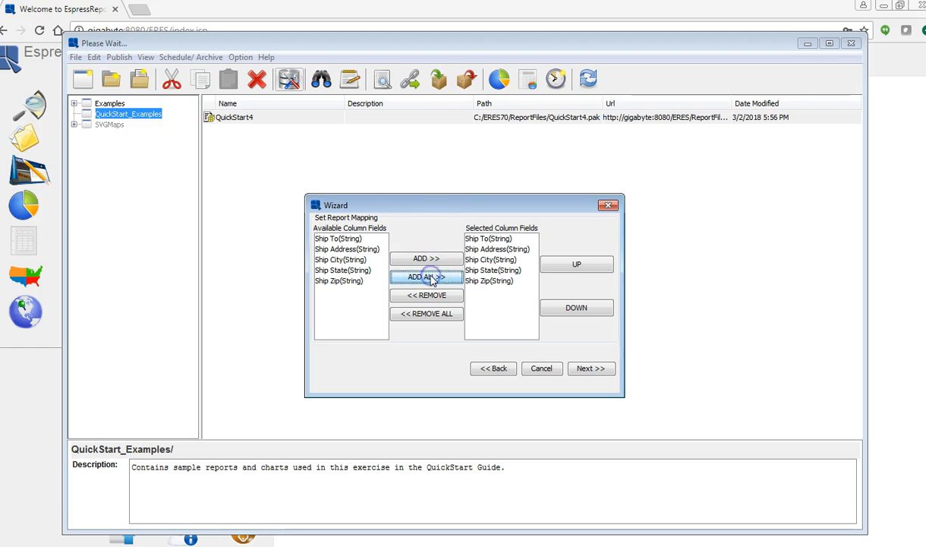
{"action": "left_click", "coordinate": [593, 370]}
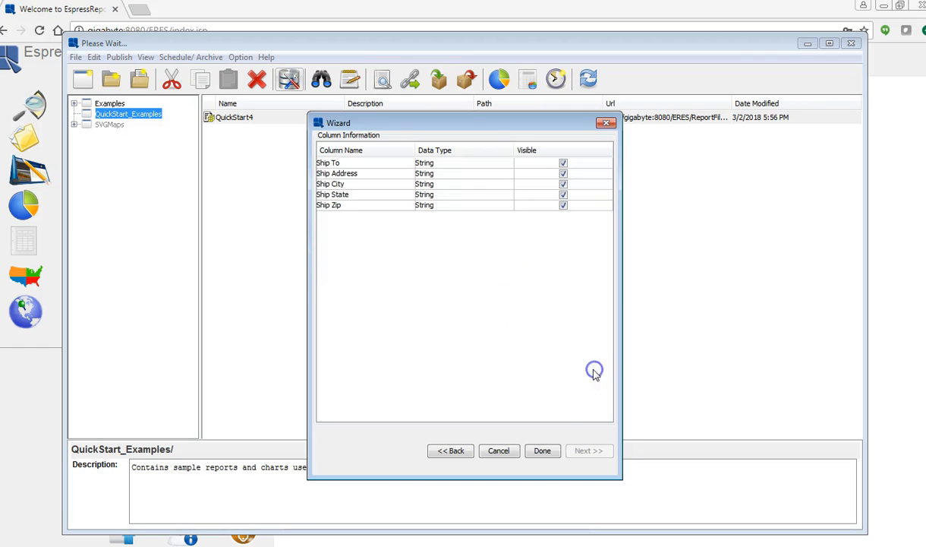
{"action": "left_click", "coordinate": [542, 451]}
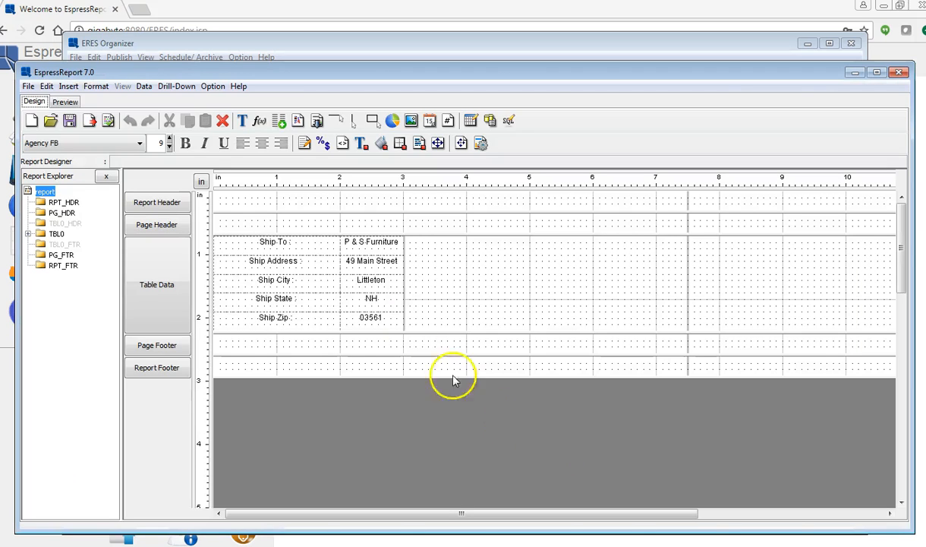
Delete the Ship To, Ship Address, Ship City, Ship State and Ship Zip caption cells from the Table Data section.
{"action": "left_click", "coordinate": [301, 251]}
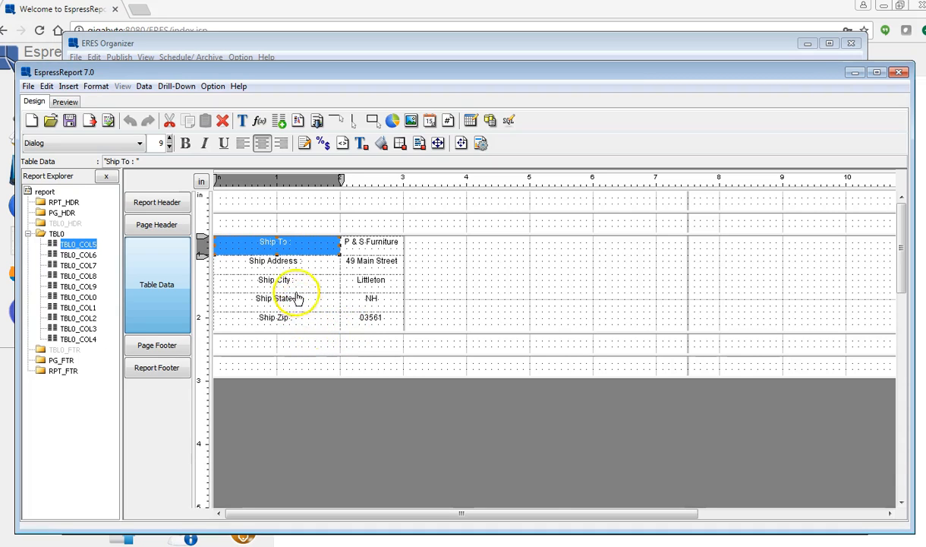
{"action": "left_click", "coordinate": [287, 262], "text": "ctrl"}
{"action": "left_click", "coordinate": [292, 281], "text": "ctrl"}
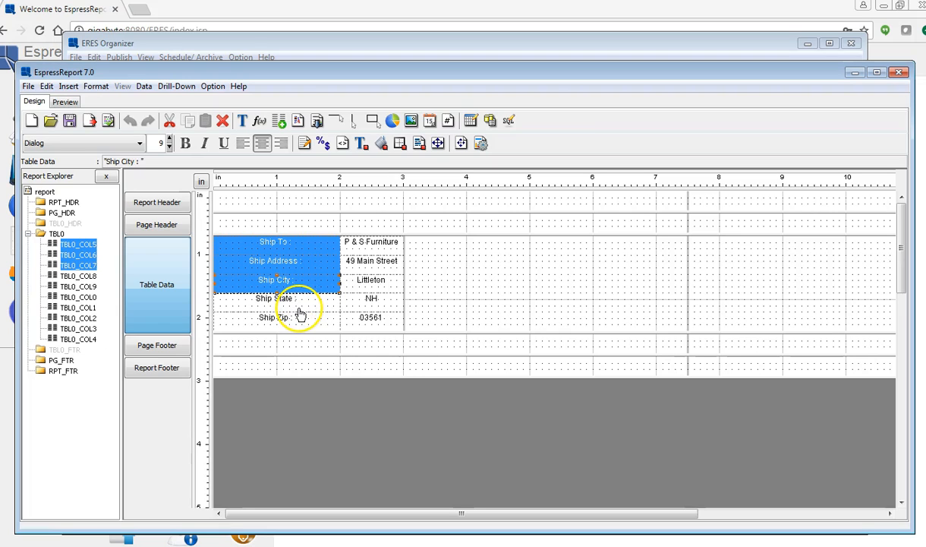
{"action": "left_click", "coordinate": [298, 304], "text": "ctrl"}
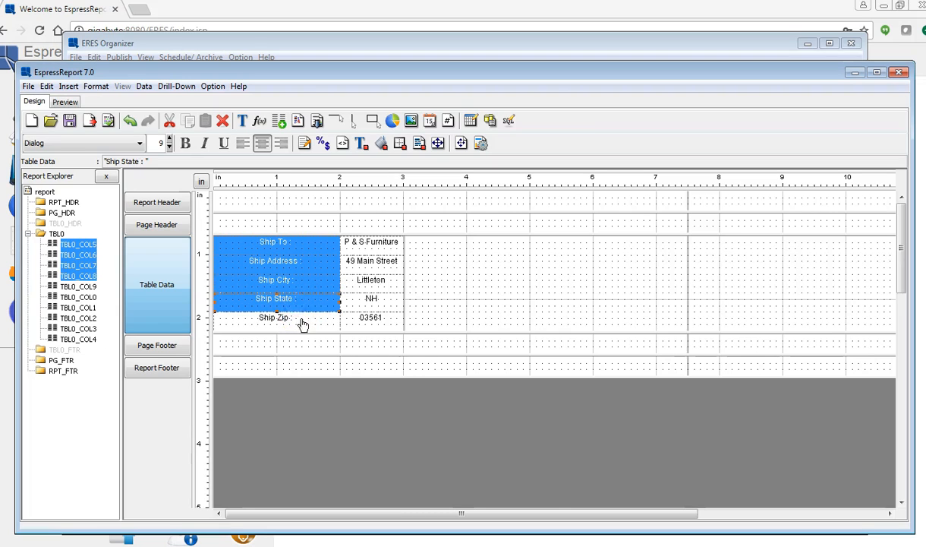
{"action": "left_click", "coordinate": [300, 319], "text": "ctrl"}
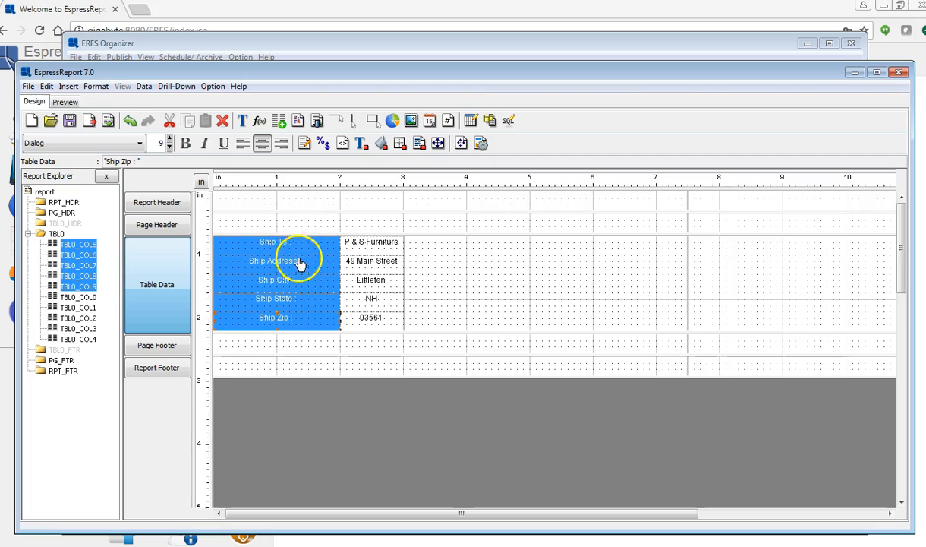
{"action": "left_click", "coordinate": [221, 122]}
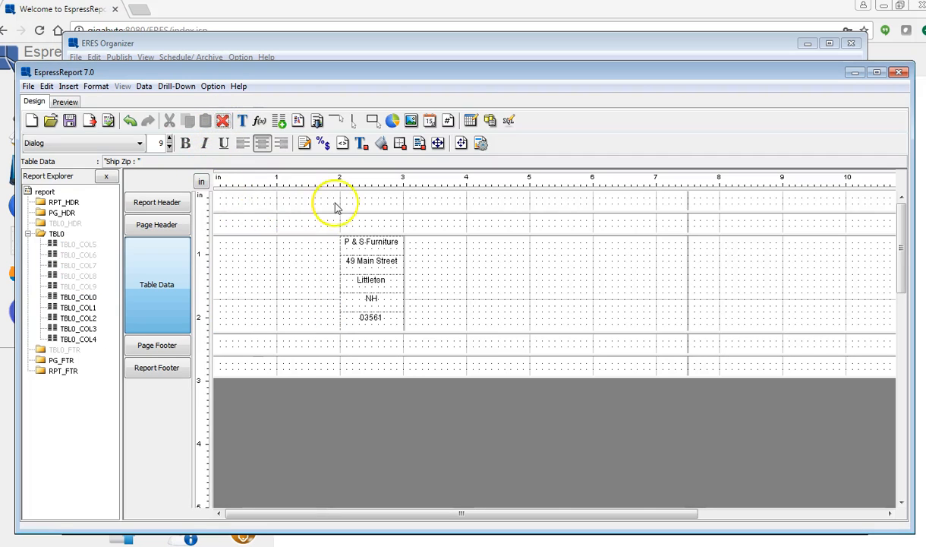
Move the five remaining shipping data cells together to the left edge of the Table Data section.
{"action": "left_click", "coordinate": [368, 243]}
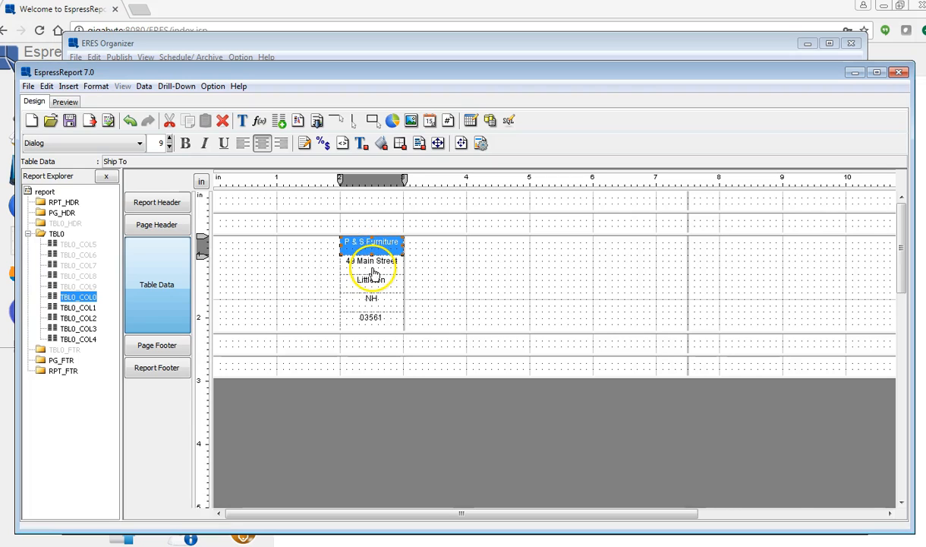
{"action": "left_click", "coordinate": [372, 264], "text": "shift"}
{"action": "left_click", "coordinate": [374, 285], "text": "shift"}
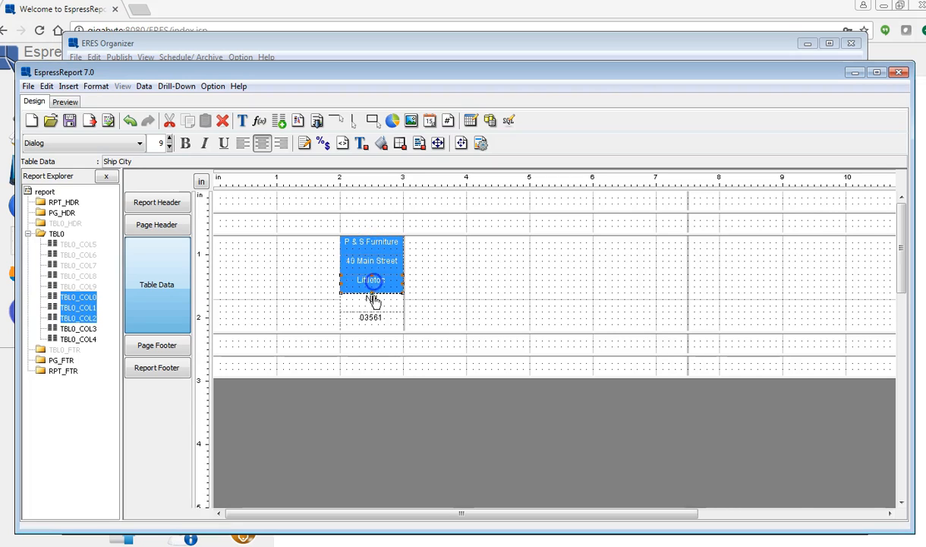
{"action": "left_click", "coordinate": [373, 300], "text": "shift"}
{"action": "left_click", "coordinate": [373, 317], "text": "shift"}
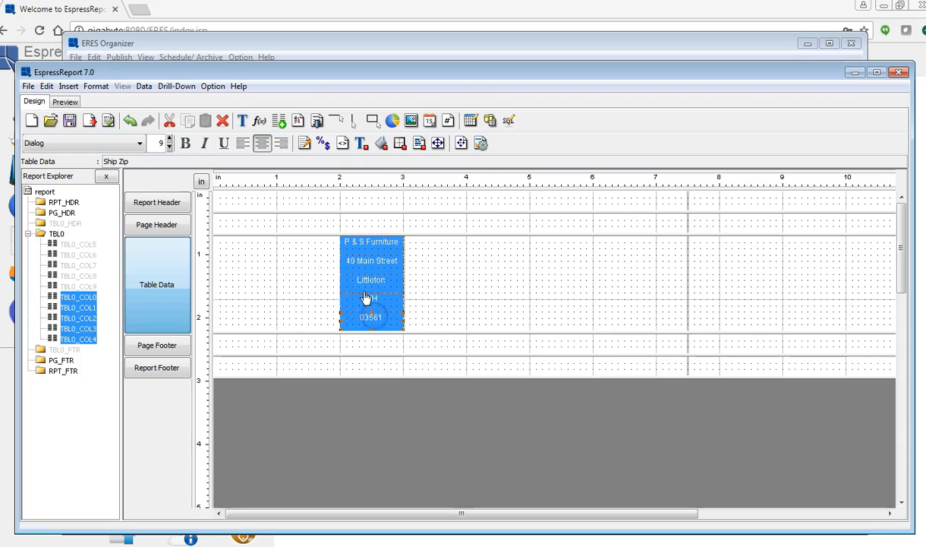
{"action": "left_click", "coordinate": [374, 273]}
{"action": "left_click_drag", "start_coordinate": [365, 268], "coordinate": [245, 271]}
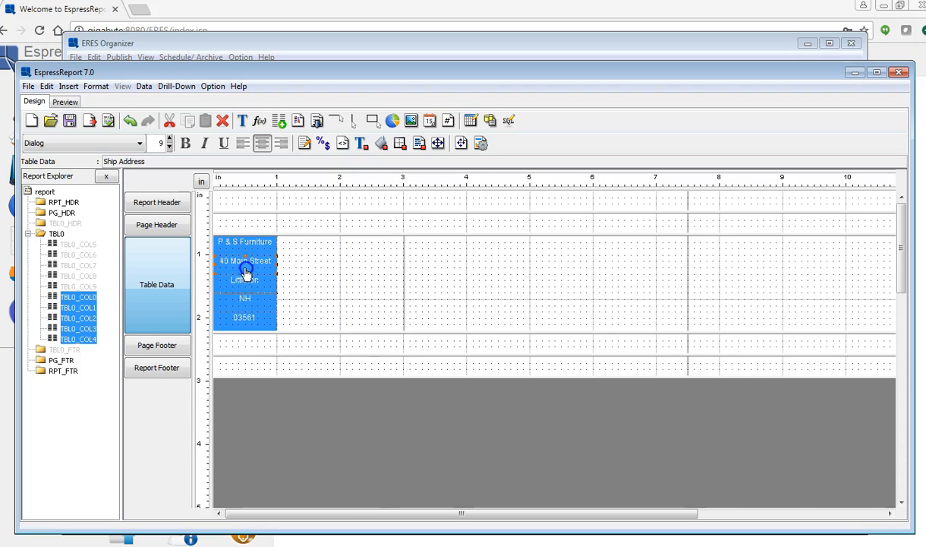
{"action": "left_click", "coordinate": [320, 262]}
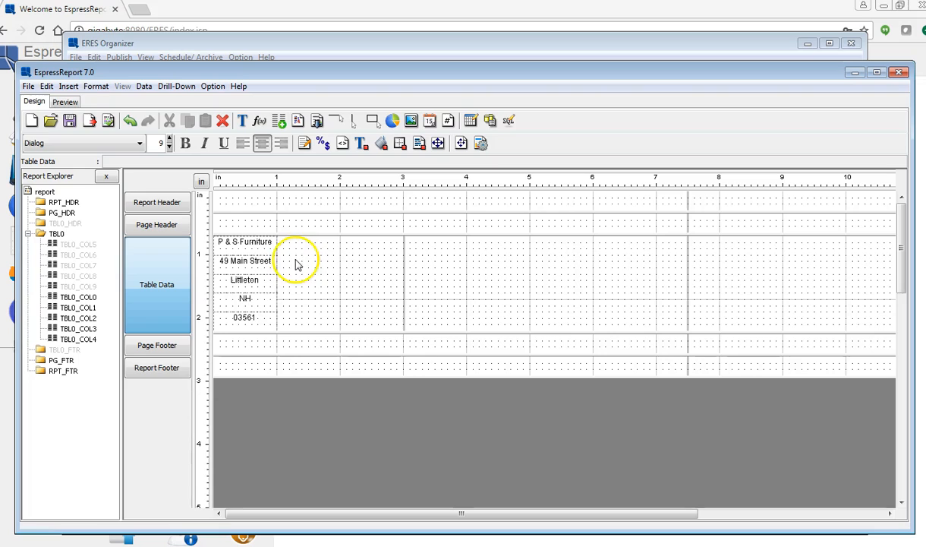
Widen the Ship To and Ship Address cells to about 2.2 inches each.
{"action": "left_click", "coordinate": [273, 244]}
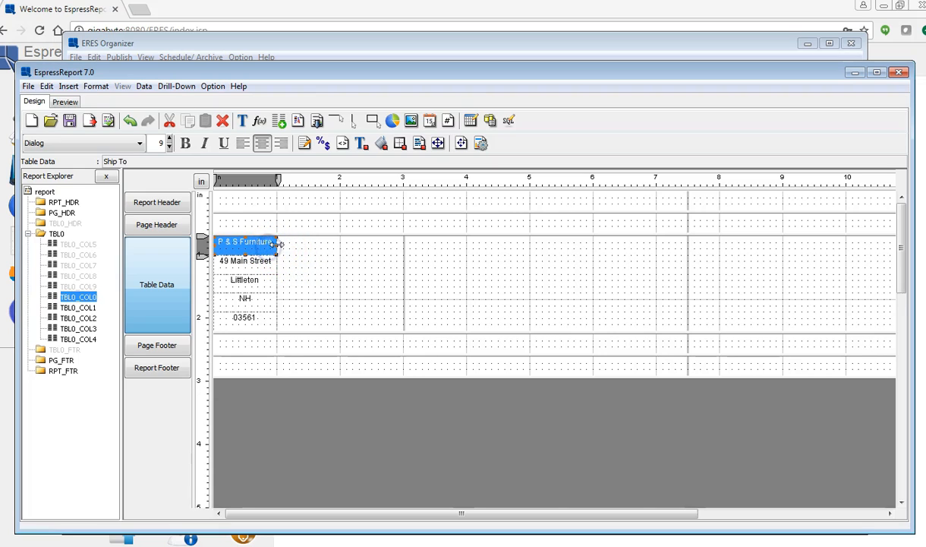
{"action": "left_click_drag", "start_coordinate": [283, 244], "coordinate": [333, 246]}
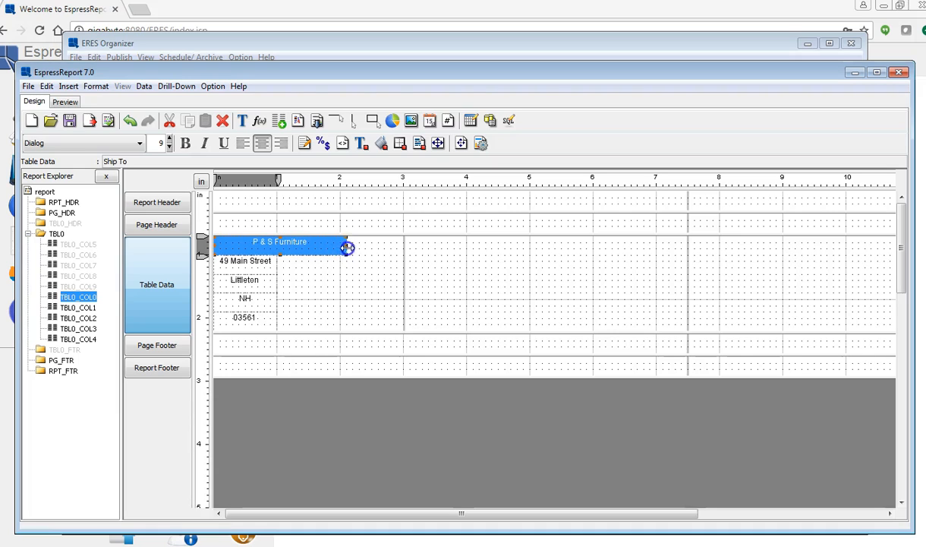
{"action": "left_click", "coordinate": [267, 262]}
{"action": "left_click_drag", "start_coordinate": [278, 261], "coordinate": [344, 269]}
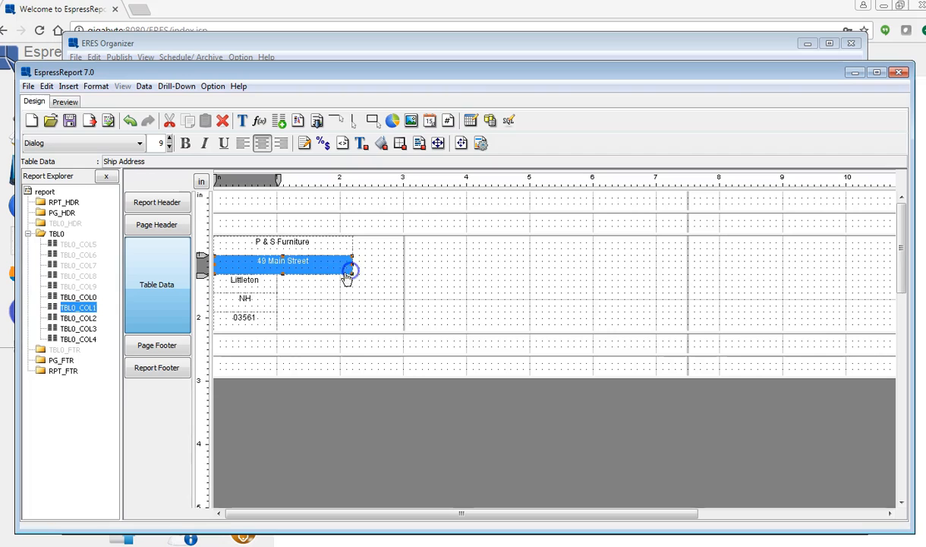
Place narrowed Ship State and Ship Zip cells beside Ship City on one line and shorten the Table Data section to about 1 inch.
{"action": "left_click", "coordinate": [262, 284]}
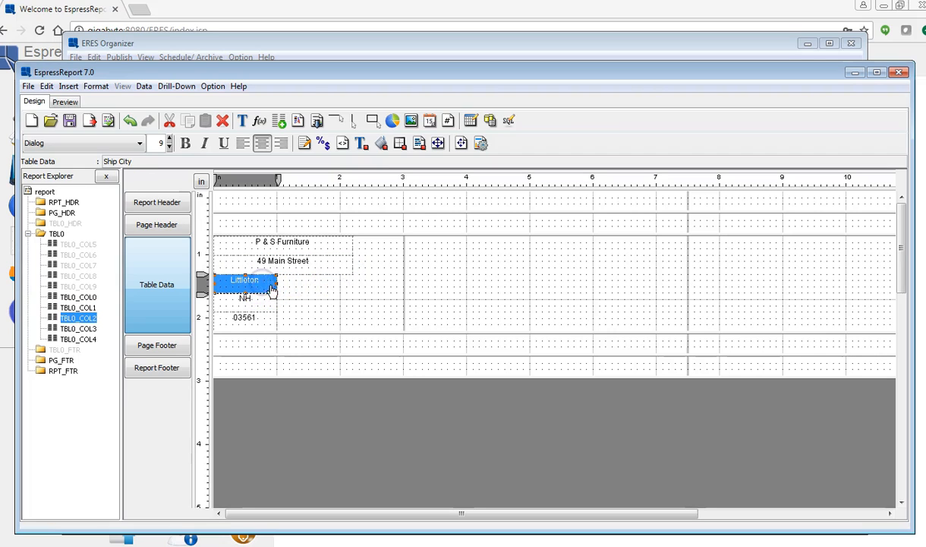
{"action": "left_click_drag", "start_coordinate": [258, 300], "coordinate": [319, 284]}
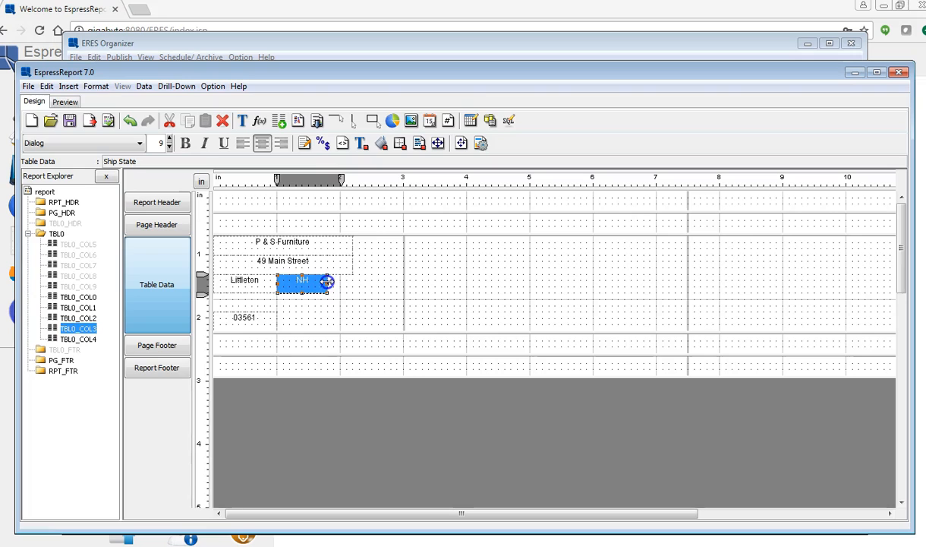
{"action": "left_click_drag", "start_coordinate": [314, 282], "coordinate": [314, 281]}
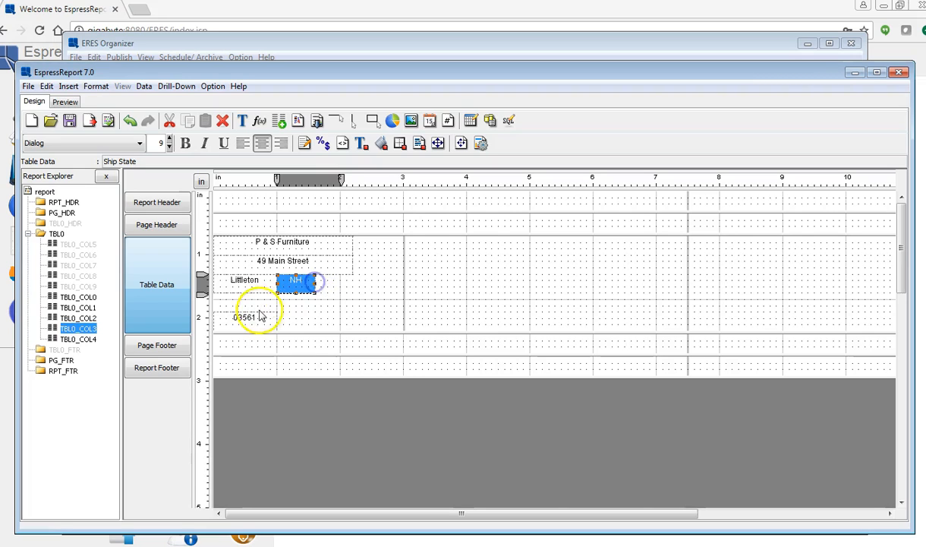
{"action": "left_click", "coordinate": [249, 318]}
{"action": "left_click_drag", "start_coordinate": [275, 317], "coordinate": [353, 277]}
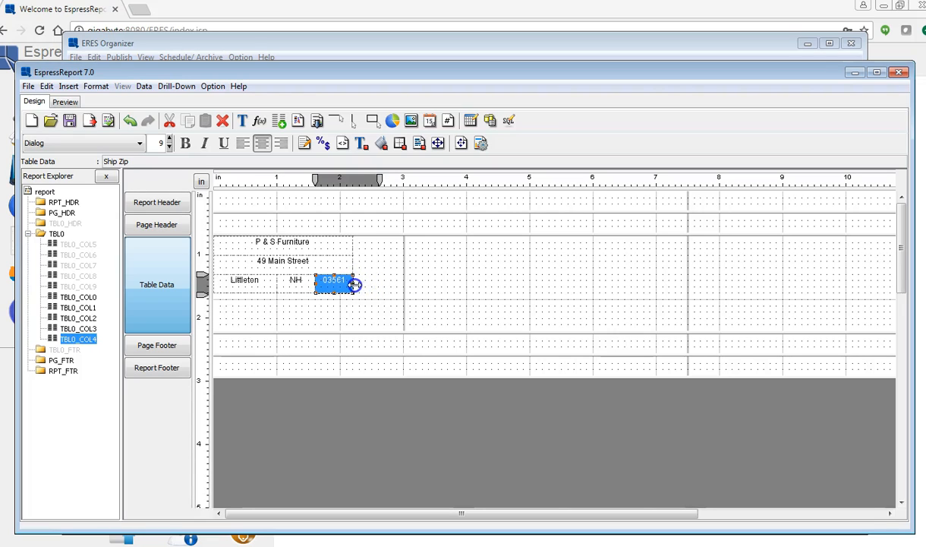
{"action": "left_click_drag", "start_coordinate": [362, 334], "coordinate": [364, 299]}
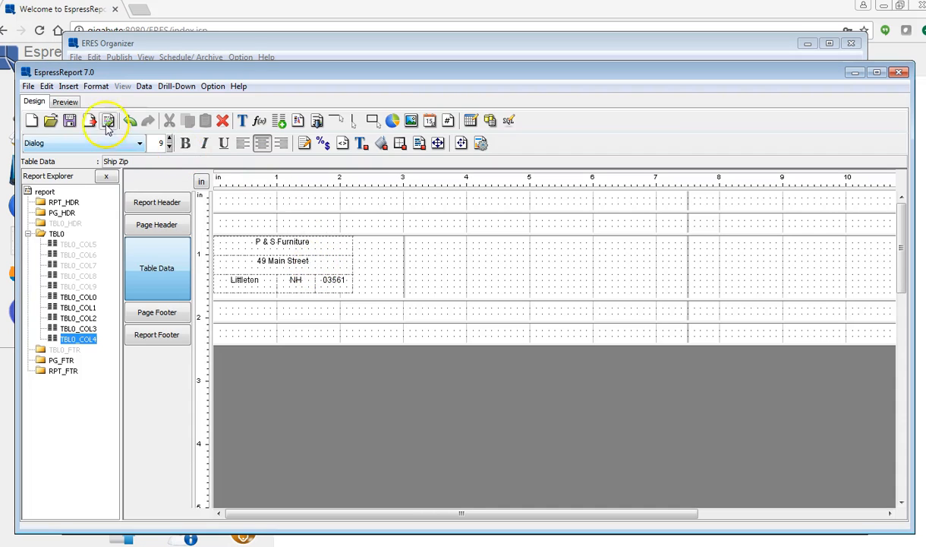
Preview the mailing labels with live data and return to the report design.
{"action": "left_click", "coordinate": [64, 101]}
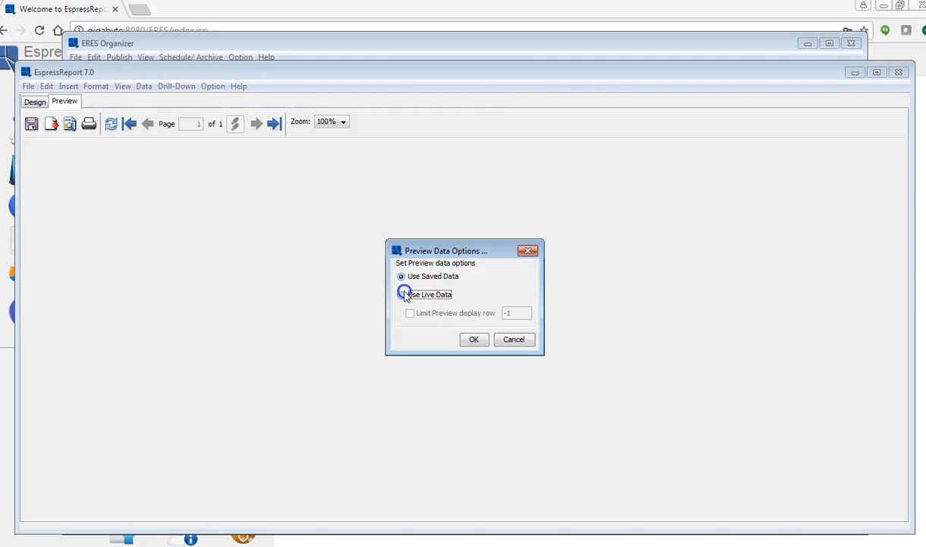
{"action": "left_click", "coordinate": [474, 339]}
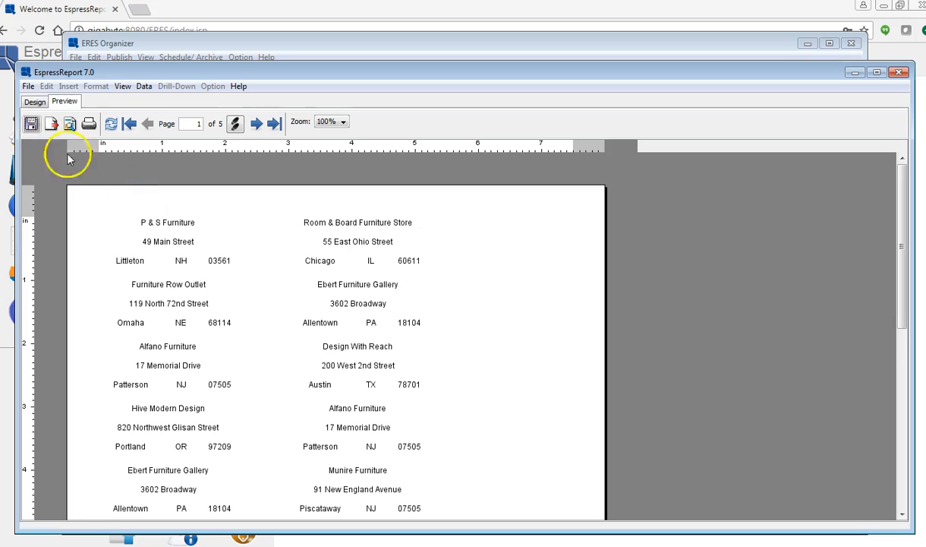
{"action": "left_click", "coordinate": [35, 102]}
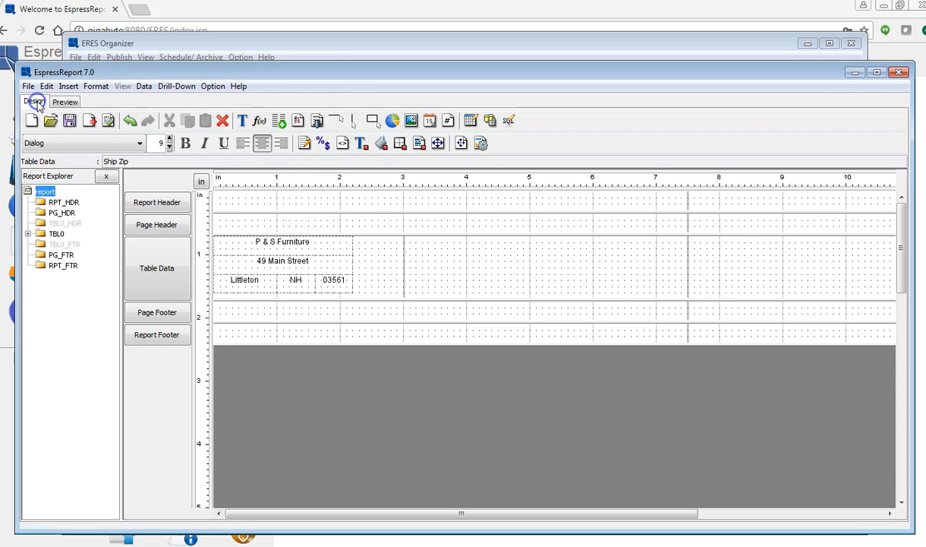
Move the label column boundary to the address cells' right edge, at about 2.2 inches, and preview the labels.
{"action": "left_click", "coordinate": [406, 261]}
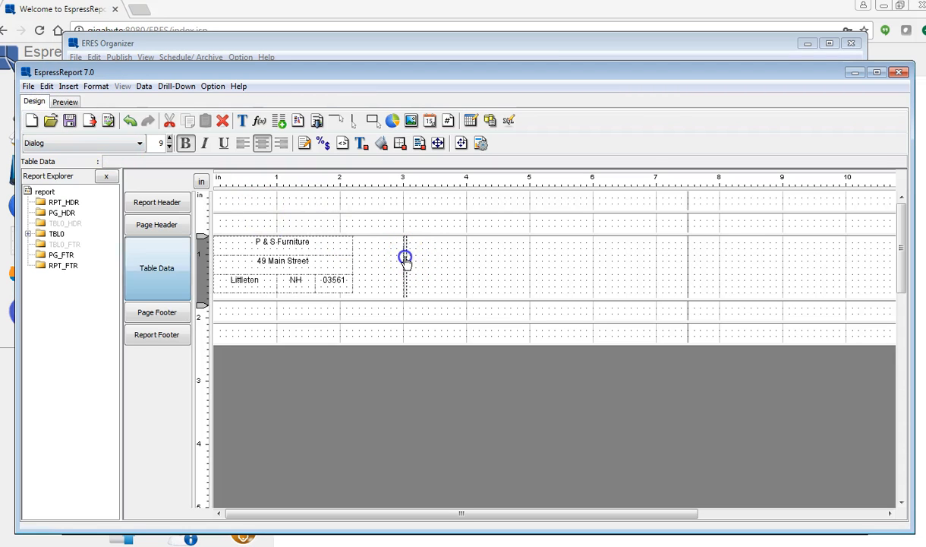
{"action": "left_click", "coordinate": [406, 262]}
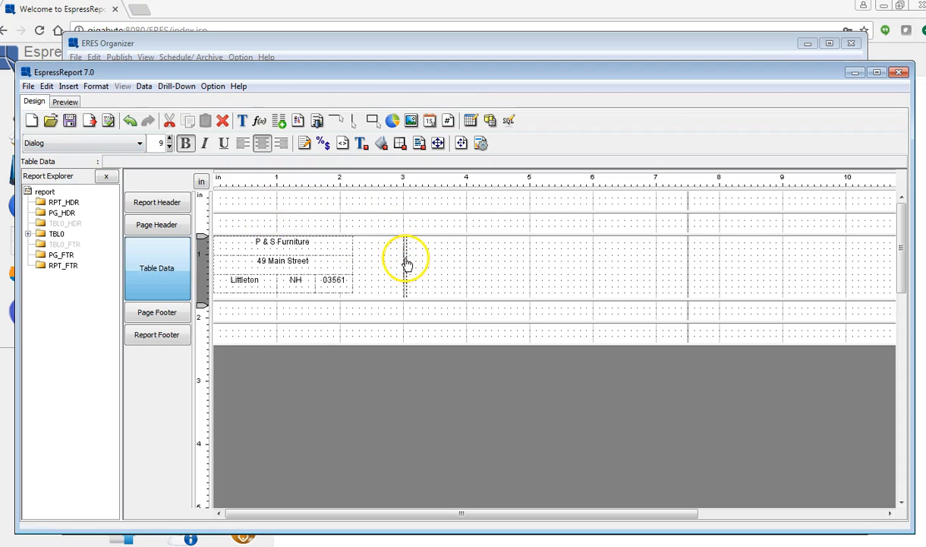
{"action": "left_click_drag", "start_coordinate": [406, 260], "coordinate": [361, 260]}
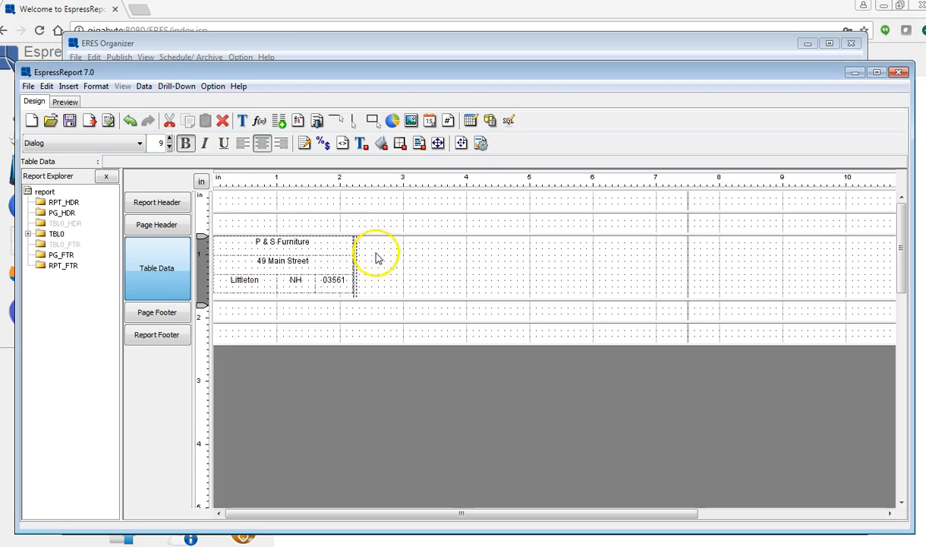
{"action": "left_click", "coordinate": [64, 102]}
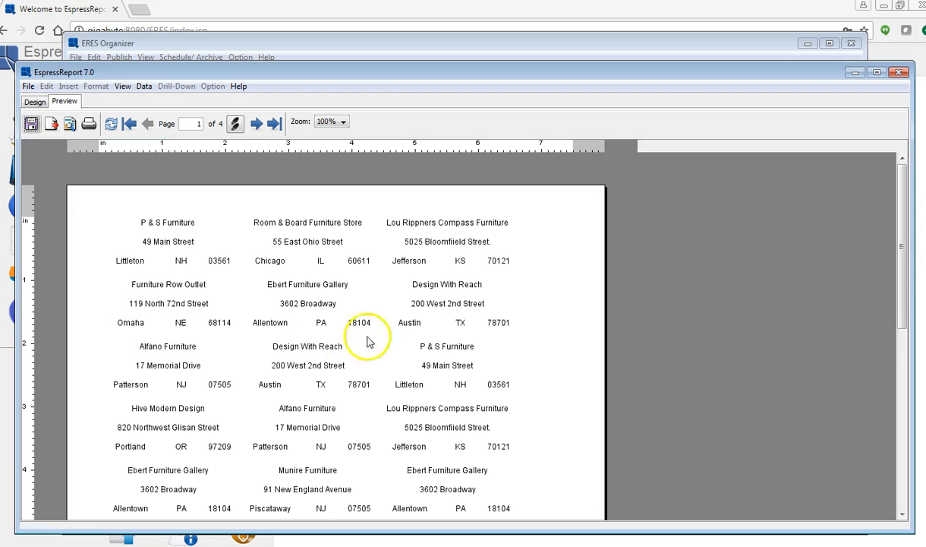
Apply Group Left Alignment to all five address cells in the report design and preview the labels.
{"action": "left_click", "coordinate": [32, 104]}
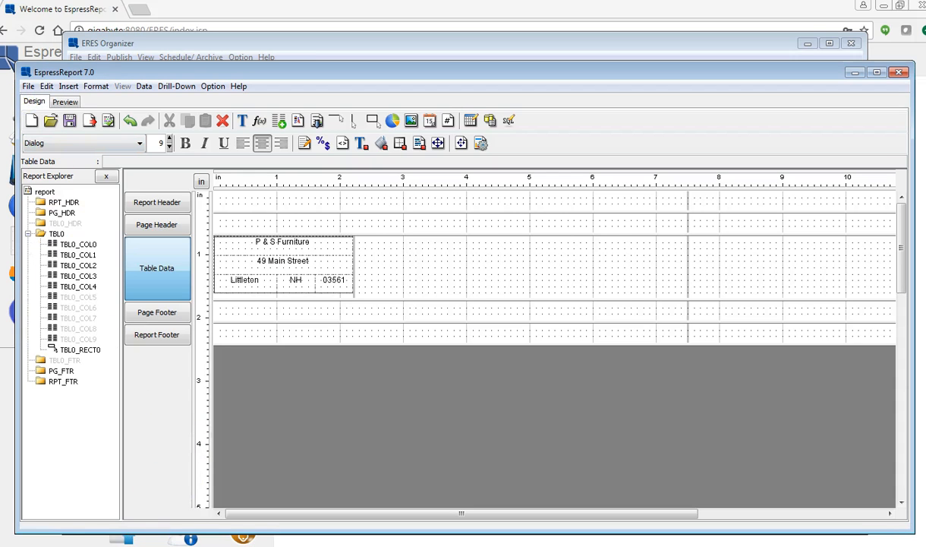
{"action": "left_click", "coordinate": [276, 243]}
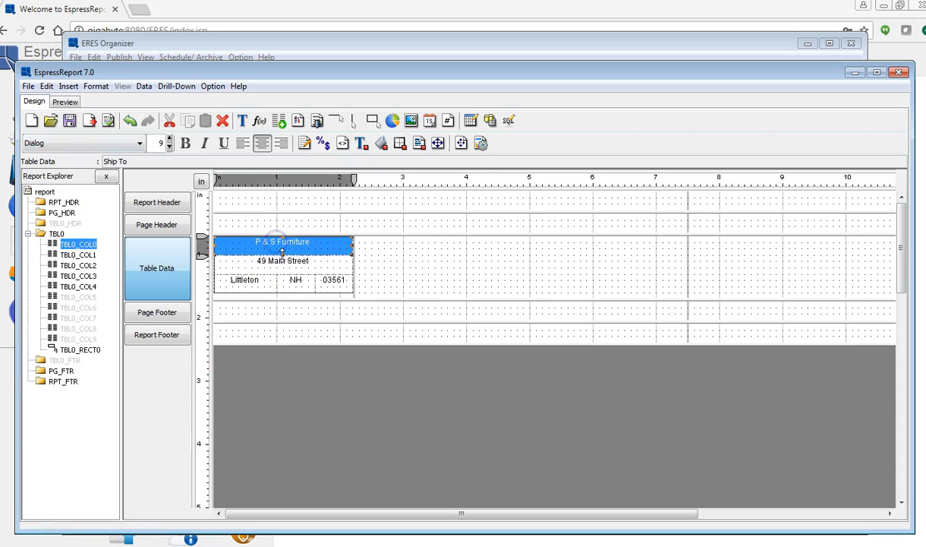
{"action": "left_click", "coordinate": [290, 267]}
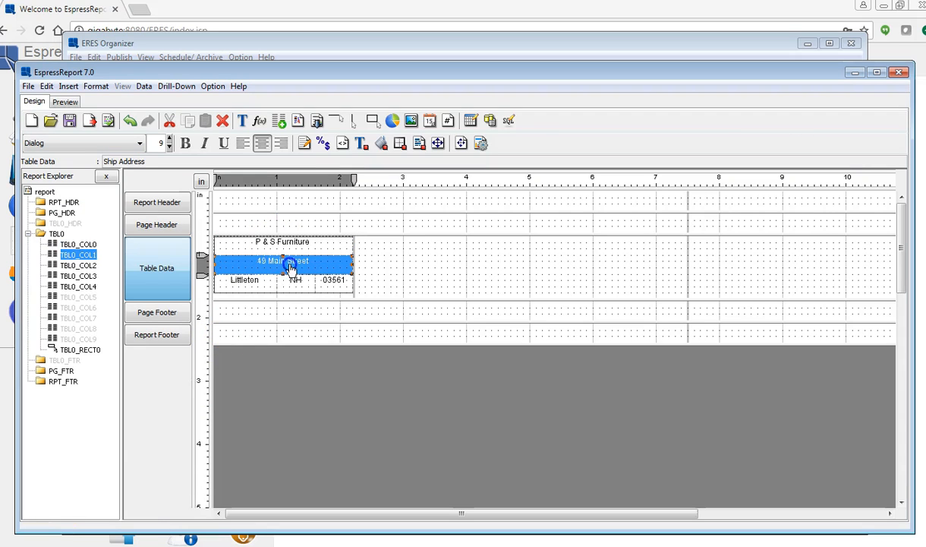
{"action": "left_click", "coordinate": [265, 258]}
{"action": "left_click", "coordinate": [264, 249], "text": "ctrl"}
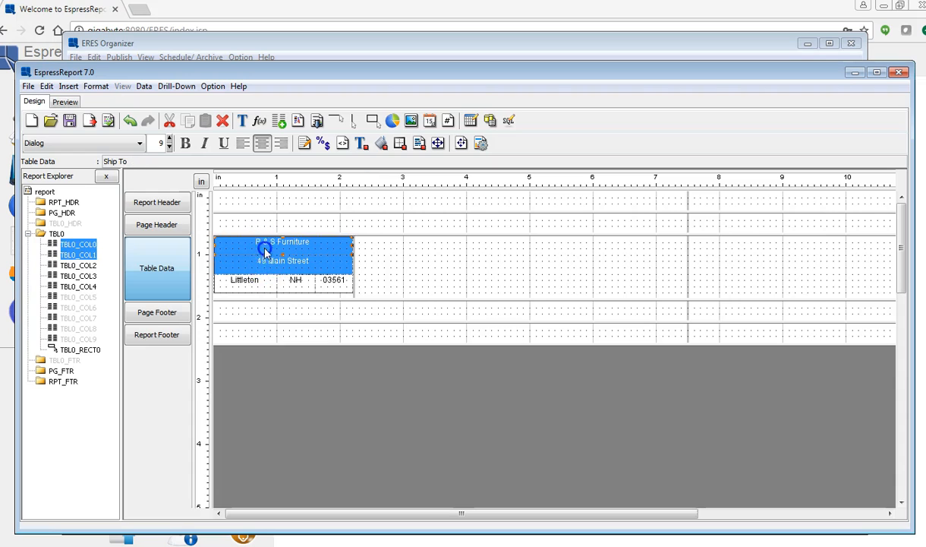
{"action": "left_click", "coordinate": [260, 281], "text": "ctrl"}
{"action": "left_click", "coordinate": [299, 281], "text": "ctrl"}
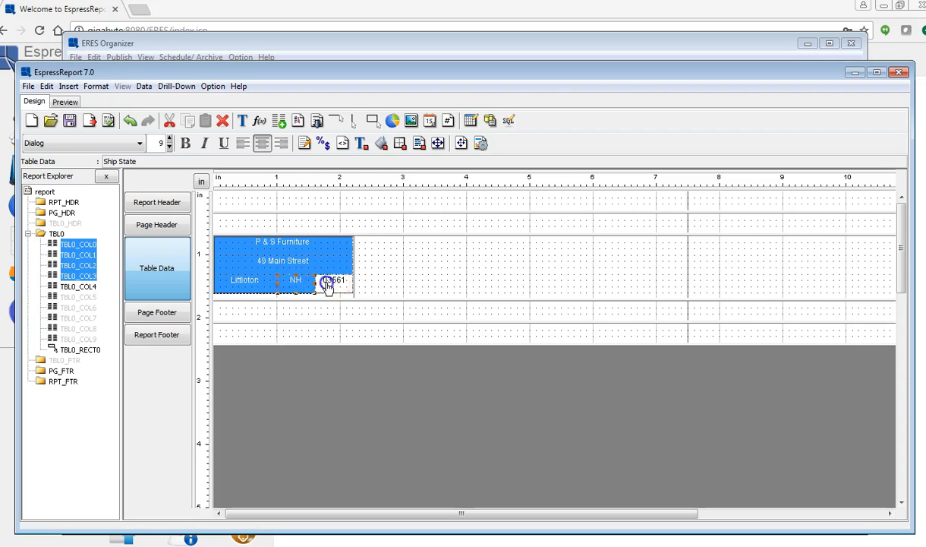
{"action": "left_click", "coordinate": [331, 282], "text": "ctrl"}
{"action": "left_click", "coordinate": [319, 273]}
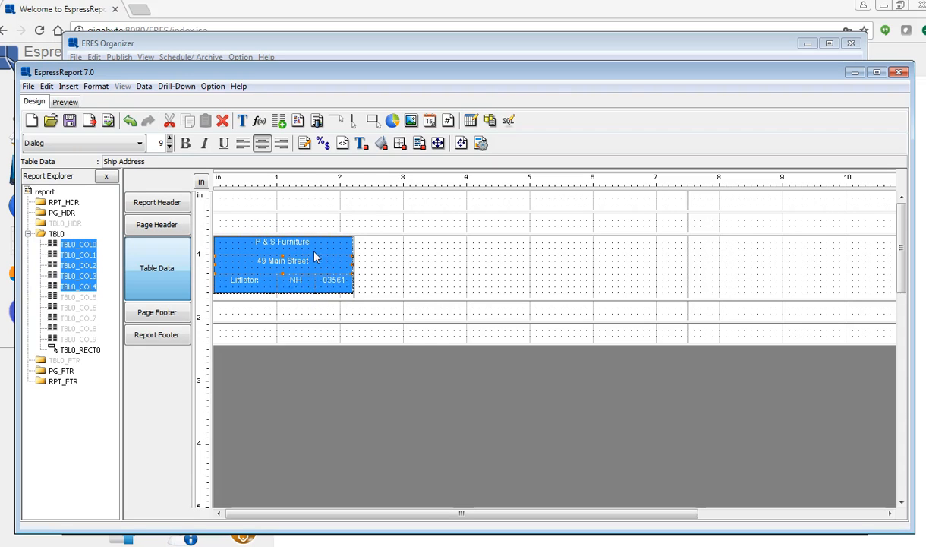
{"action": "left_click", "coordinate": [314, 252]}
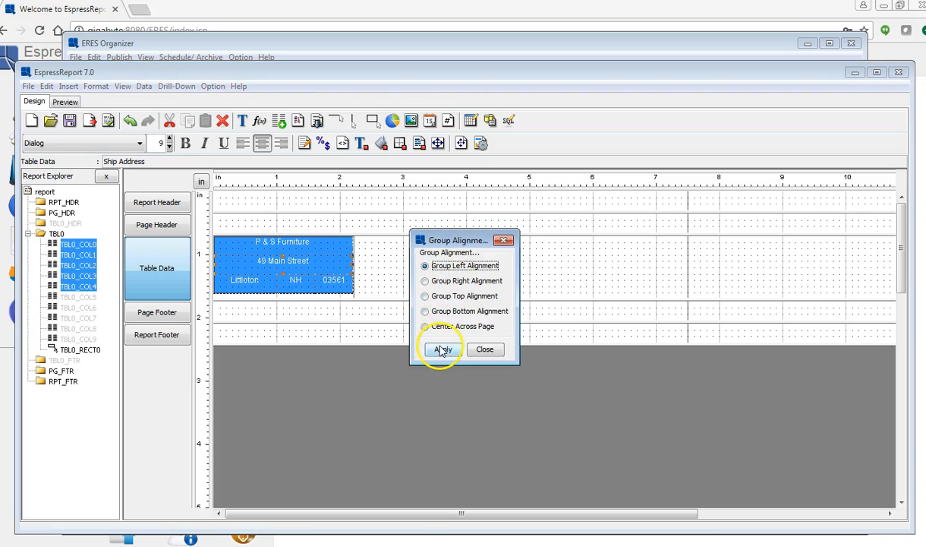
{"action": "left_click", "coordinate": [443, 350]}
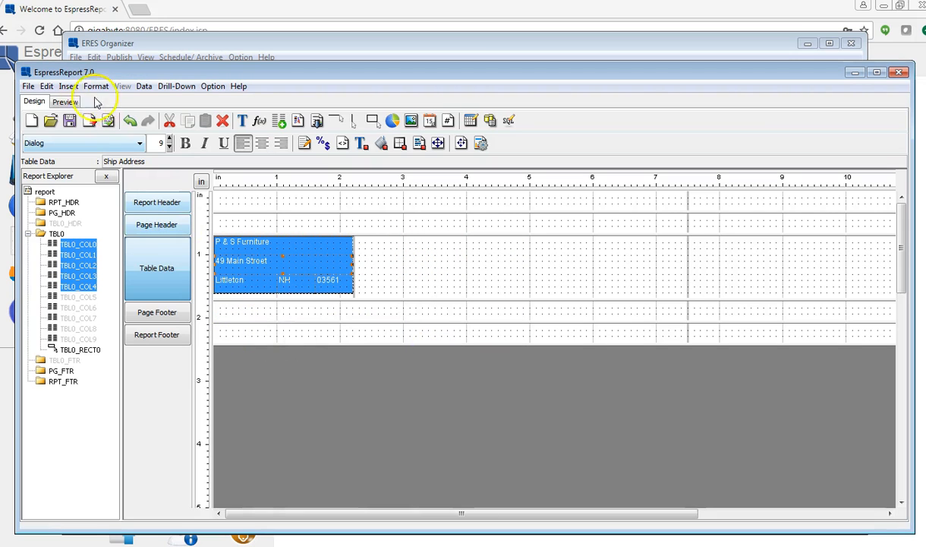
{"action": "left_click", "coordinate": [326, 210]}
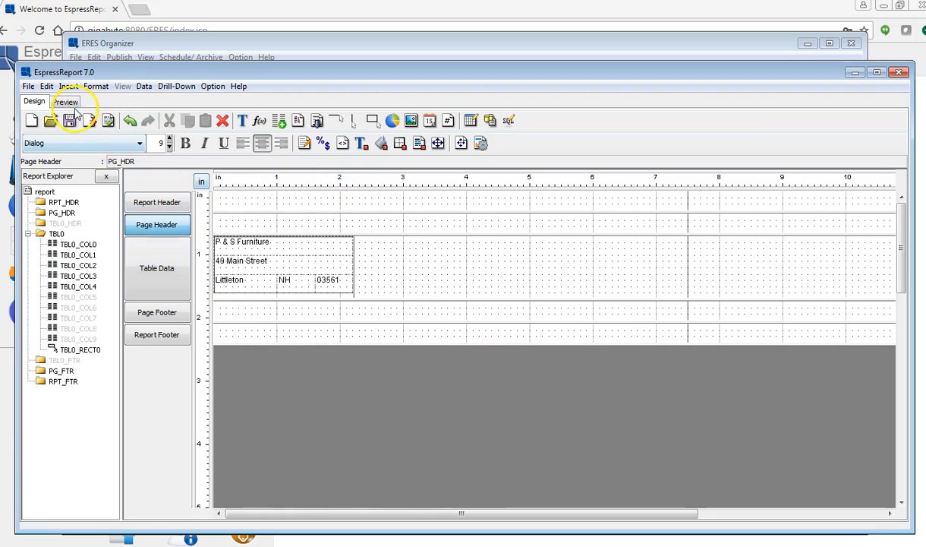
{"action": "left_click", "coordinate": [66, 102]}
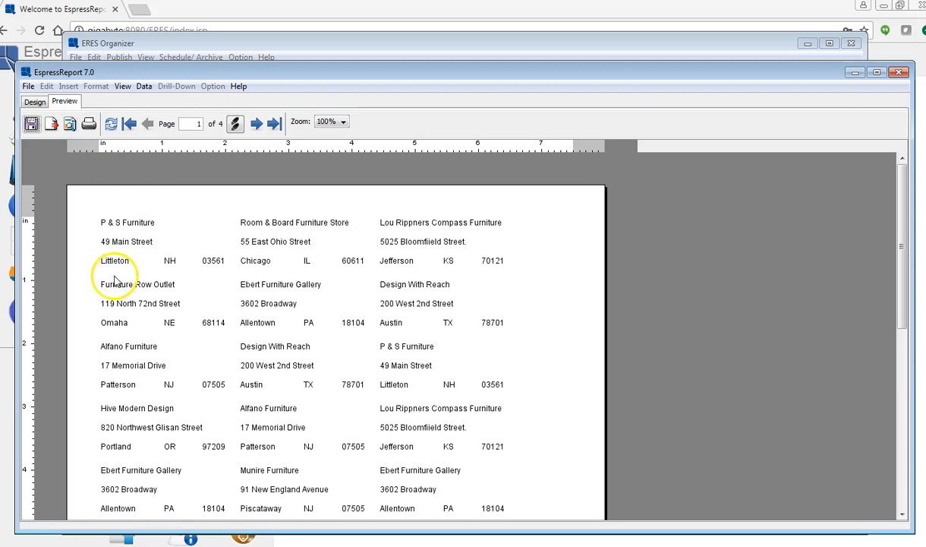